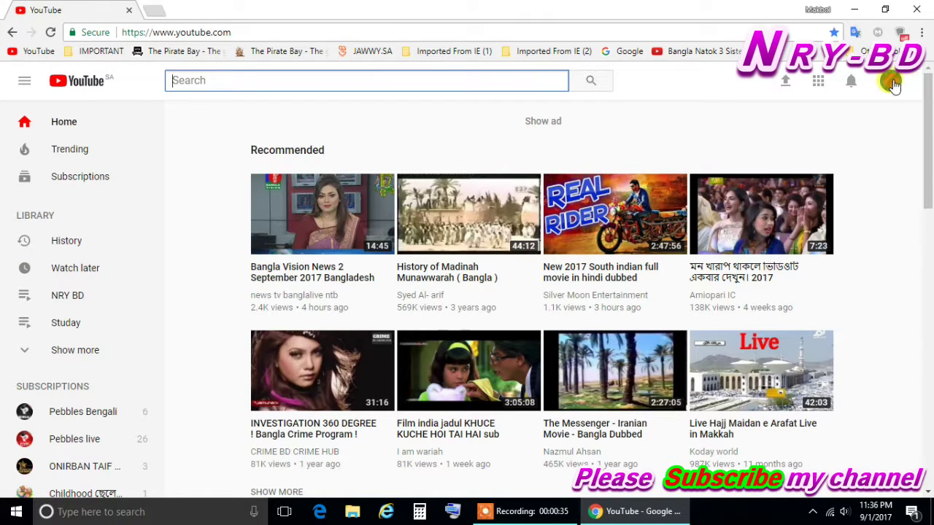
Open the Video Manager of the NRY BD channel from the channel page's layout editing view.
{"action": "left_click", "coordinate": [891, 82]}
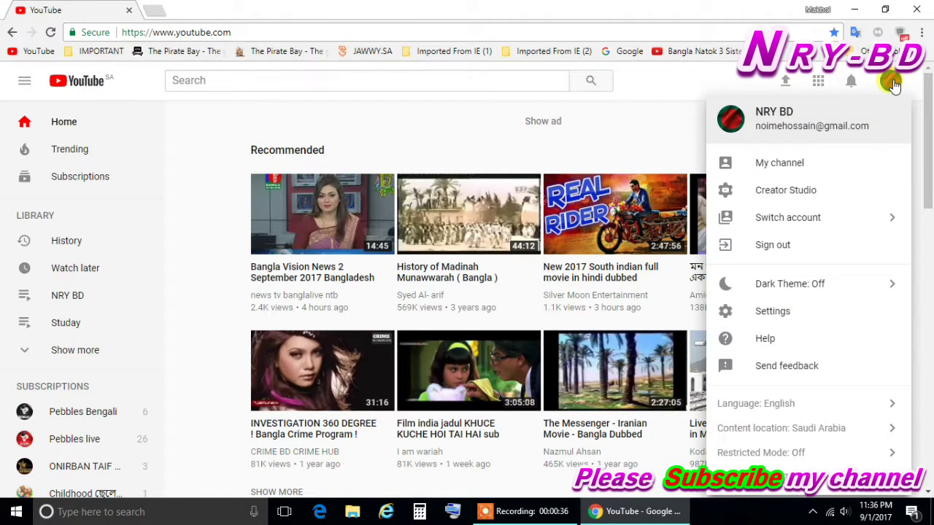
{"action": "left_click", "coordinate": [781, 162]}
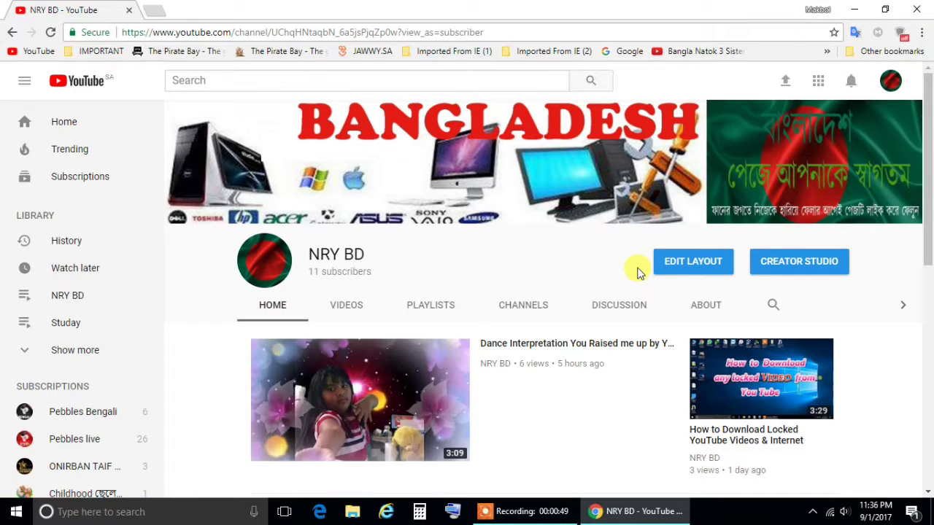
{"action": "left_click", "coordinate": [700, 262]}
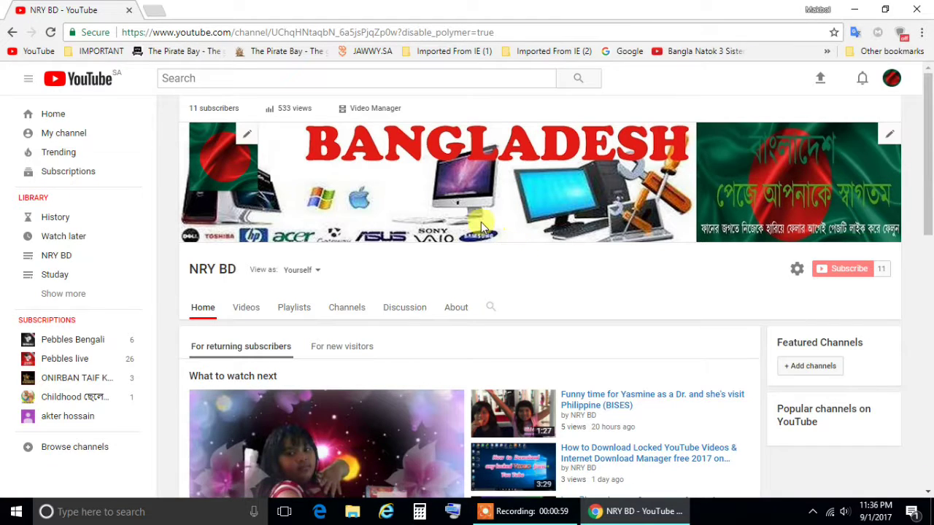
{"action": "left_click", "coordinate": [374, 109]}
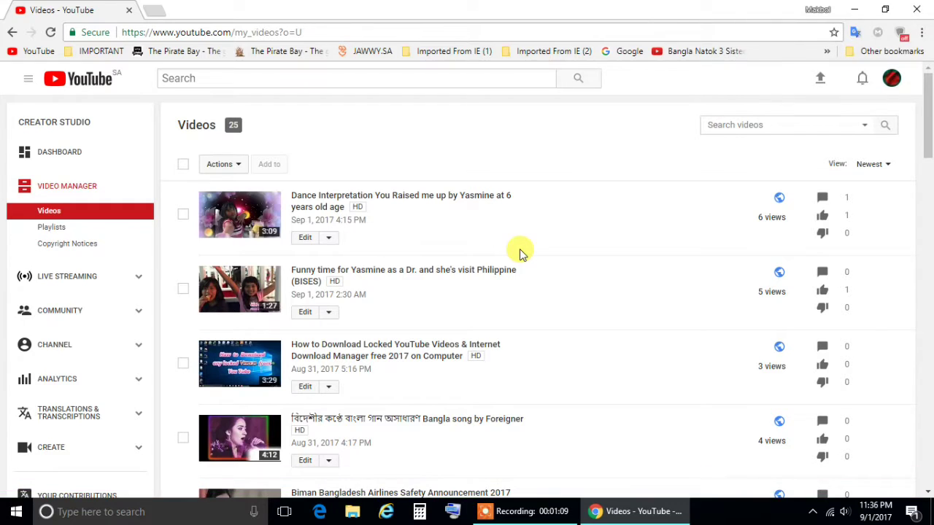
{"action": "scroll", "coordinate": [520, 251], "scroll_direction": "down", "scroll_amount": 1}
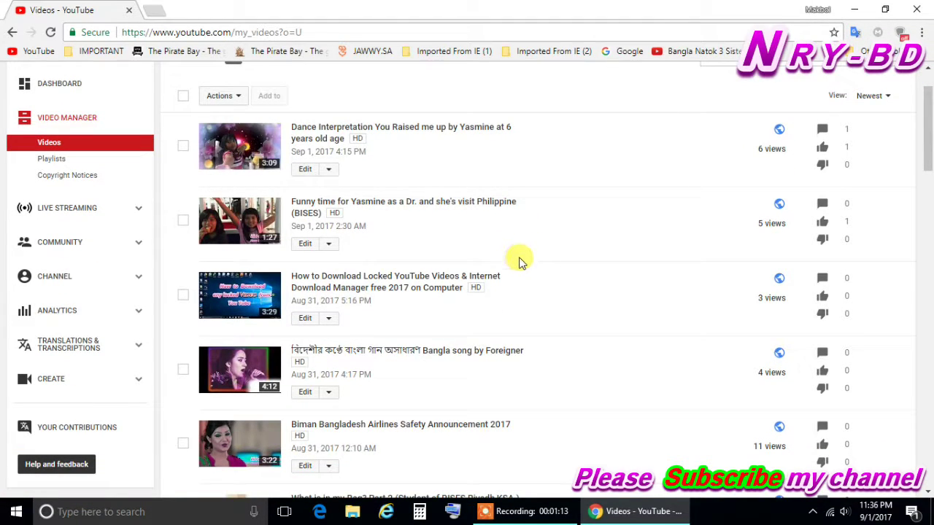
{"action": "scroll", "coordinate": [475, 302], "scroll_direction": "down", "scroll_amount": 3}
{"action": "scroll", "coordinate": [478, 305], "scroll_direction": "down", "scroll_amount": 3}
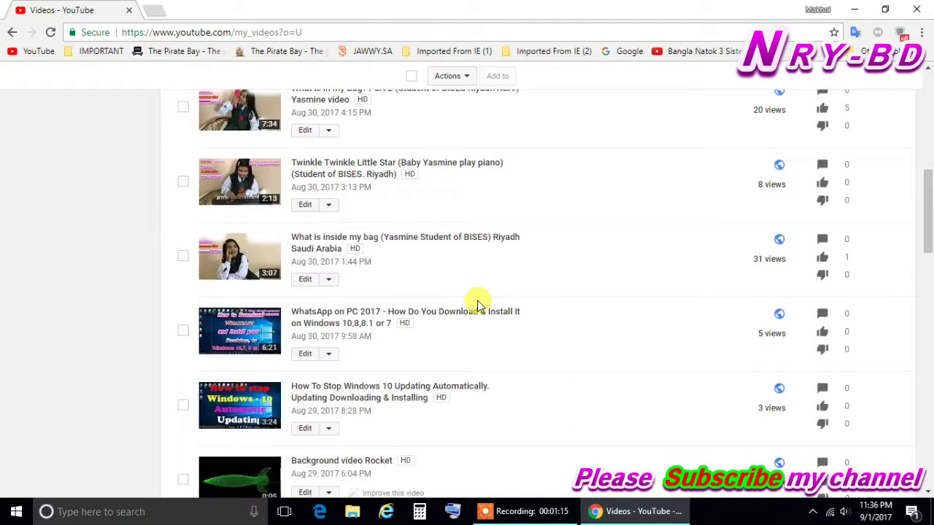
{"action": "scroll", "coordinate": [478, 305], "scroll_direction": "down", "scroll_amount": 1}
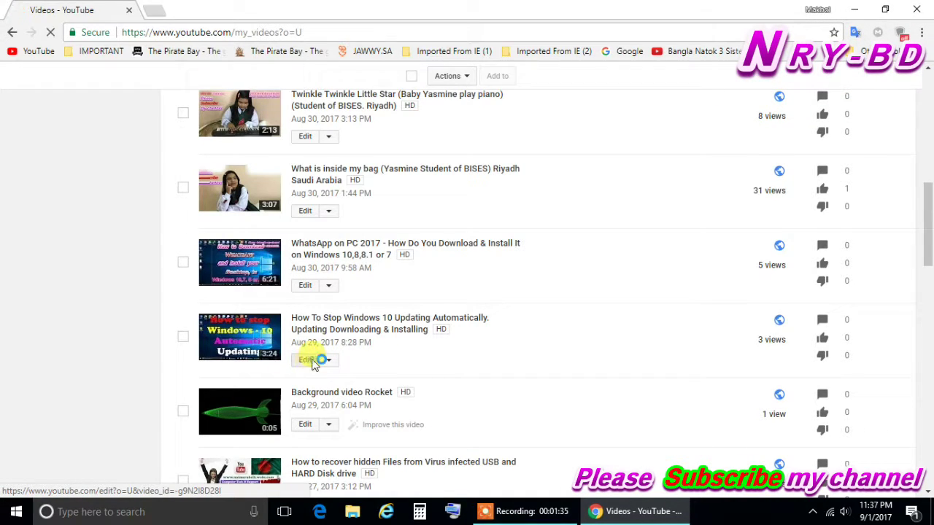
{"action": "left_click", "coordinate": [313, 361]}
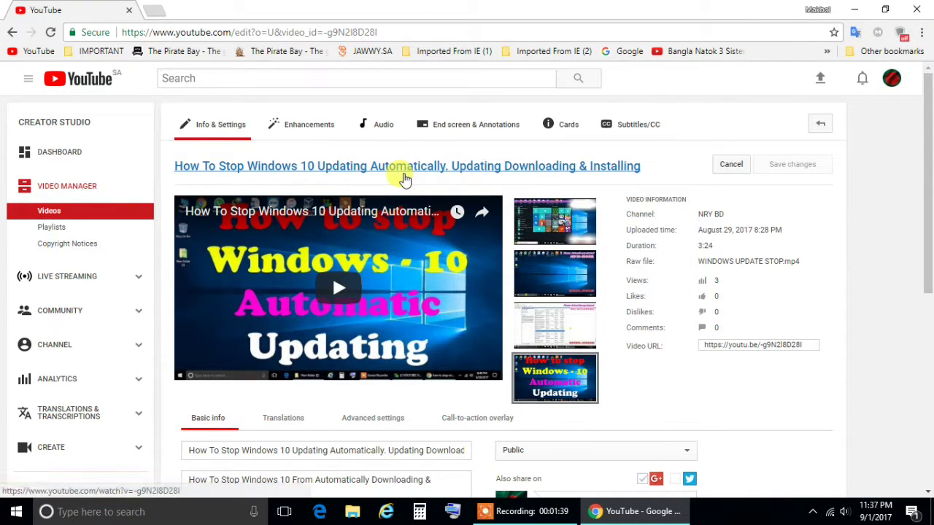
{"action": "left_click", "coordinate": [12, 32]}
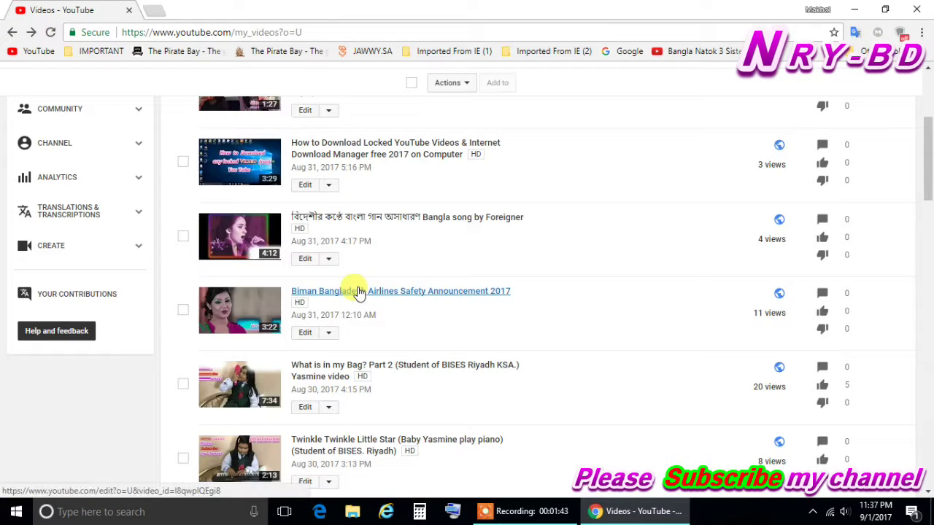
Start a promotion campaign for the video "How To Stop Windows 10 Updating Automatically. Updating Downloading & Installing".
{"action": "scroll", "coordinate": [407, 332], "scroll_direction": "down", "scroll_amount": 3}
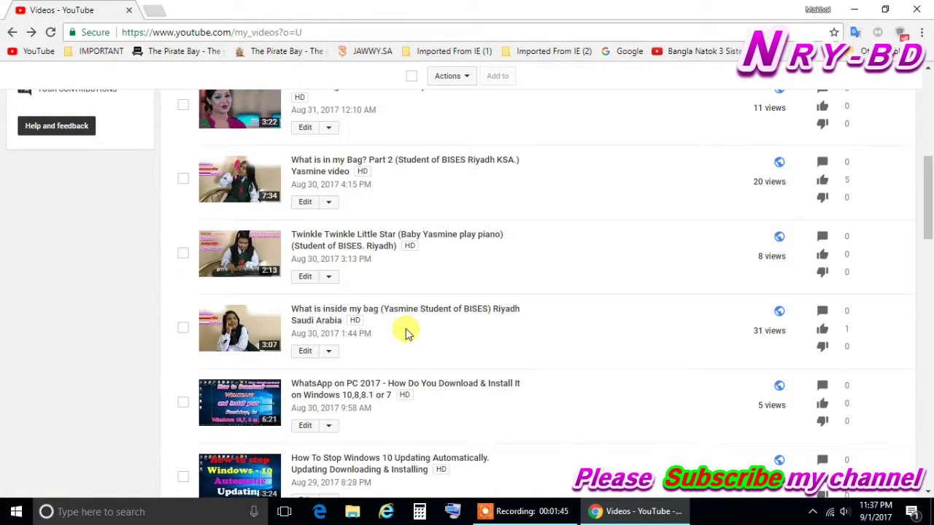
{"action": "scroll", "coordinate": [406, 333], "scroll_direction": "down", "scroll_amount": 2}
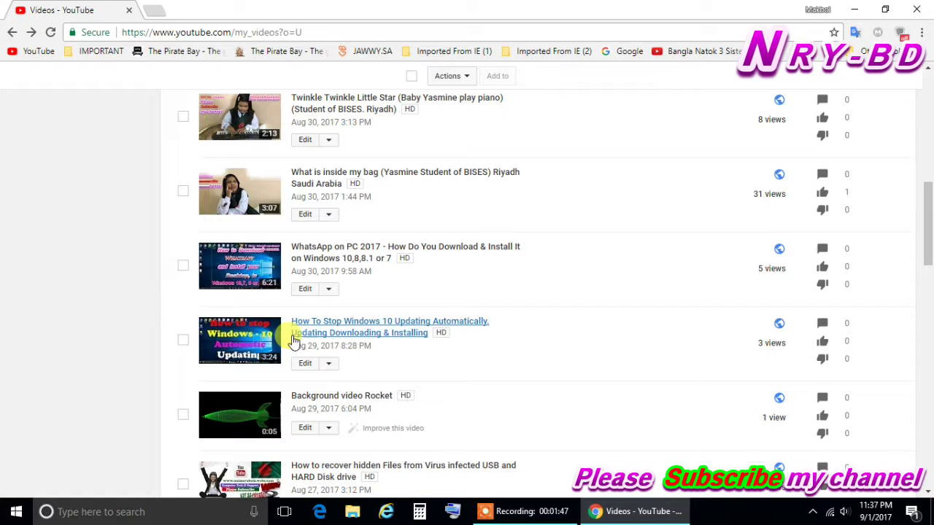
{"action": "left_click", "coordinate": [329, 364]}
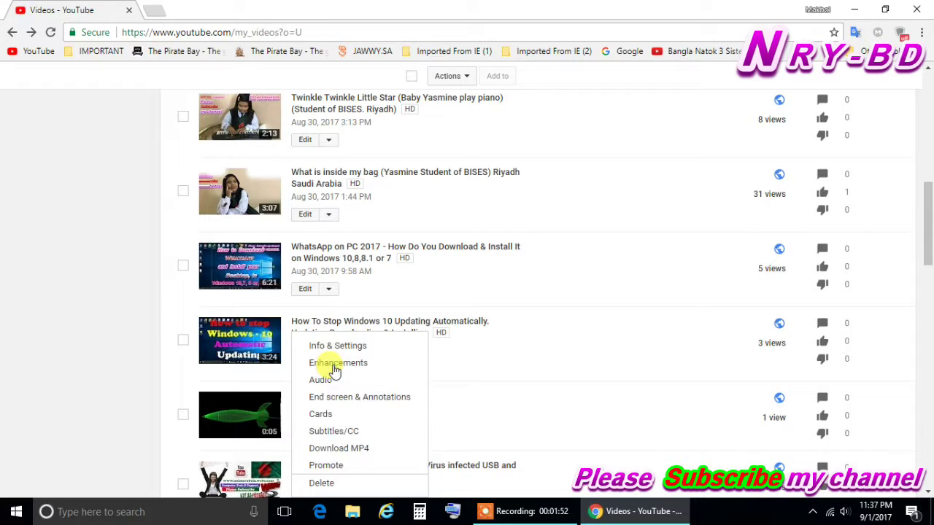
{"action": "left_click", "coordinate": [356, 467]}
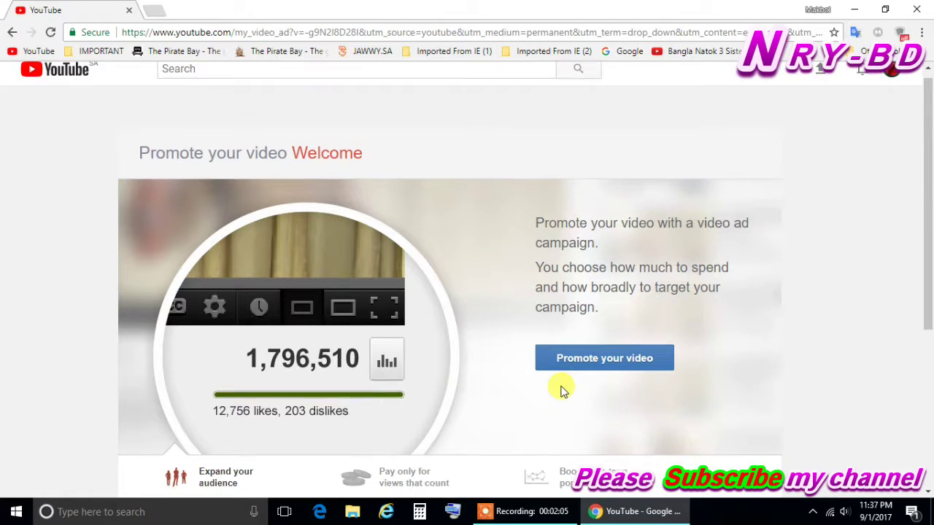
{"action": "scroll", "coordinate": [560, 385], "scroll_direction": "down", "scroll_amount": 2}
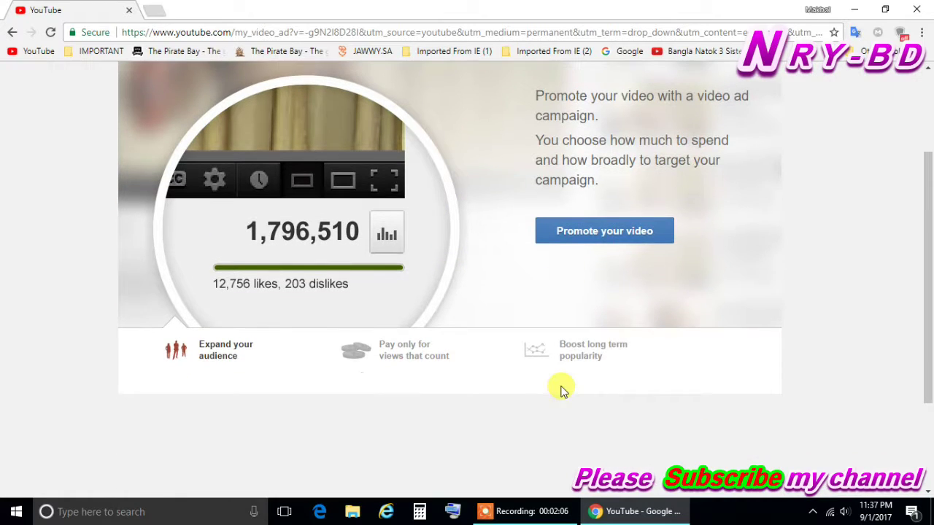
{"action": "left_click", "coordinate": [617, 238]}
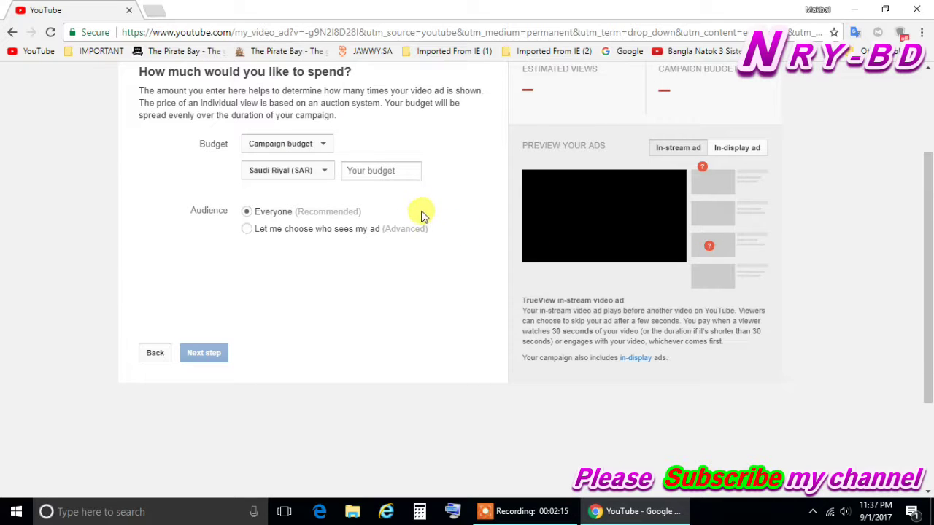
Set the budget type to Campaign budget with an amount of 10 in Saudi Riyal (SAR).
{"action": "scroll", "coordinate": [412, 219], "scroll_direction": "up", "scroll_amount": 2}
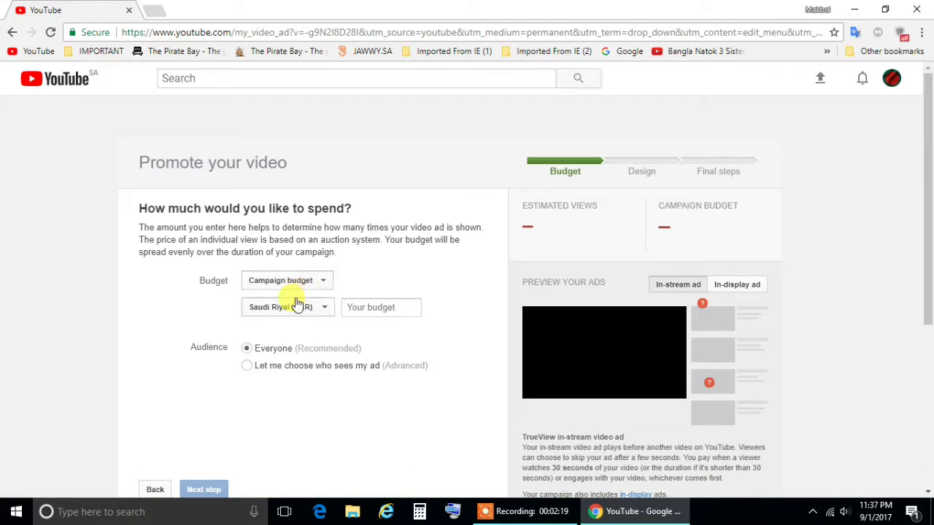
{"action": "left_click", "coordinate": [325, 283]}
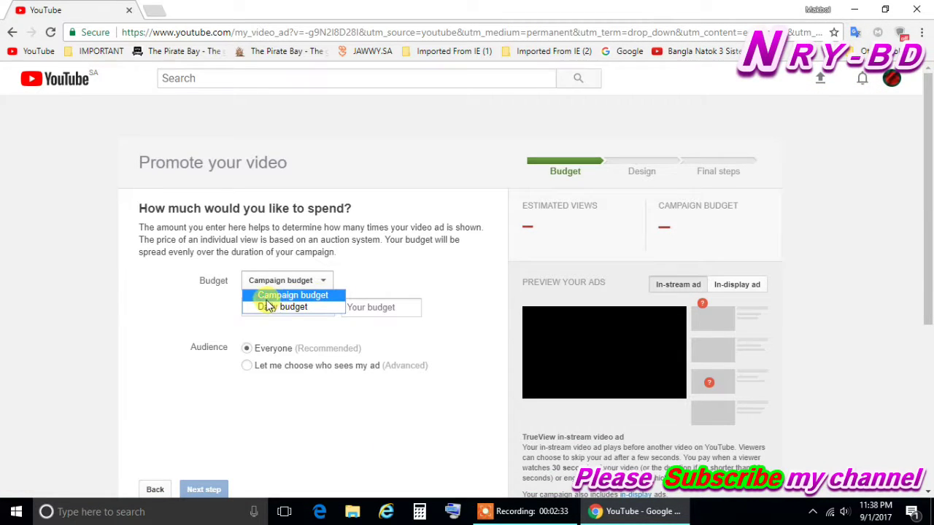
{"action": "left_click", "coordinate": [292, 296]}
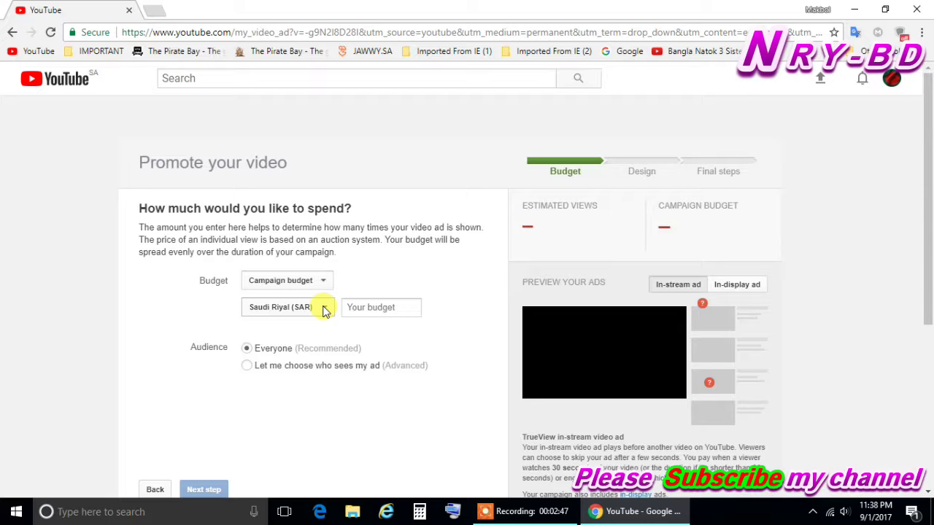
{"action": "left_click", "coordinate": [324, 307]}
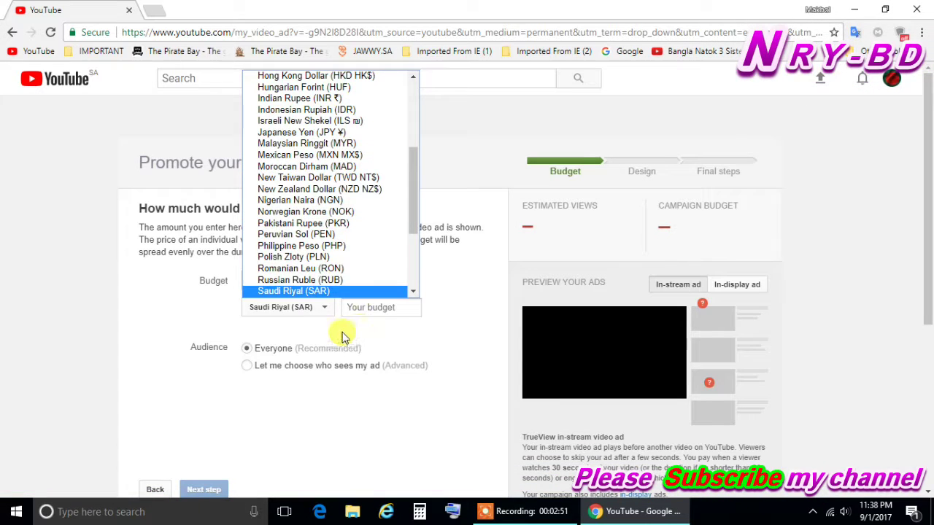
{"action": "left_click", "coordinate": [346, 332]}
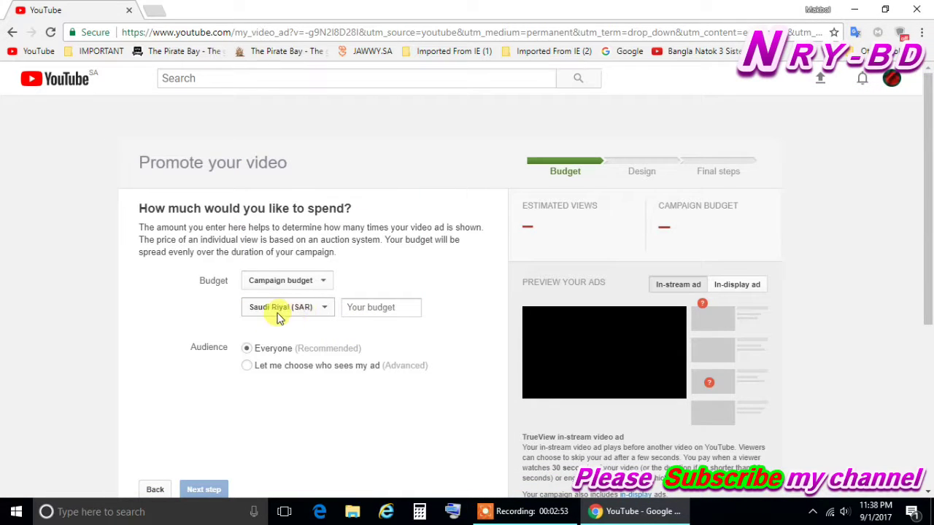
{"action": "left_click", "coordinate": [365, 307]}
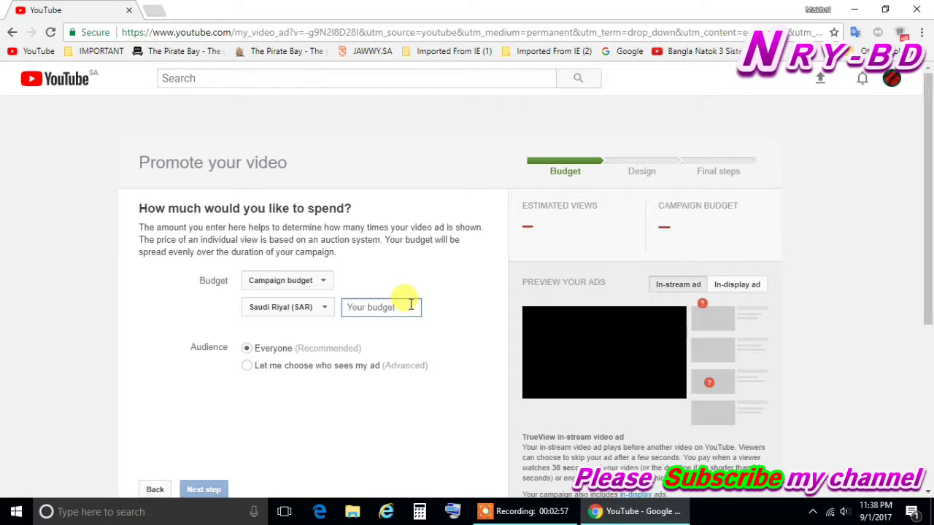
{"action": "type", "text": "10"}
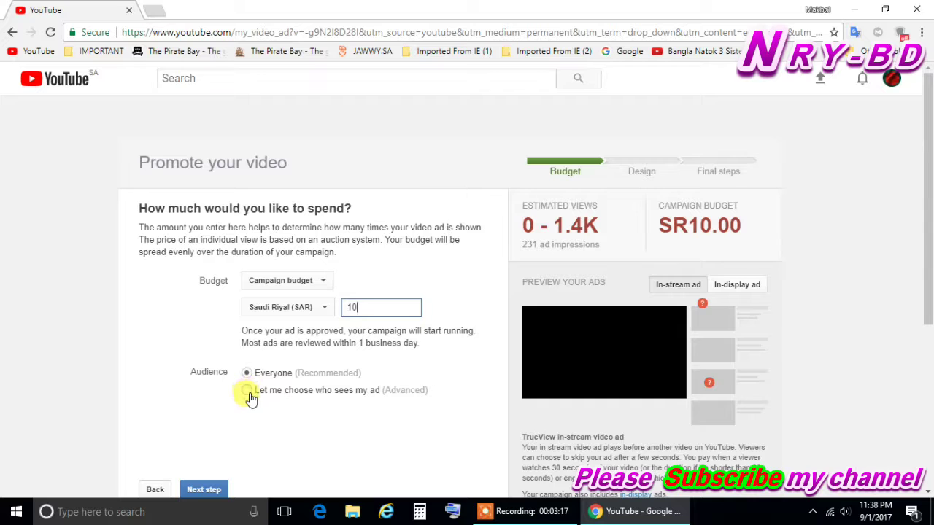
Try the advanced audience choice, set the audience back to Everyone, and proceed to the ad design.
{"action": "left_click", "coordinate": [248, 392]}
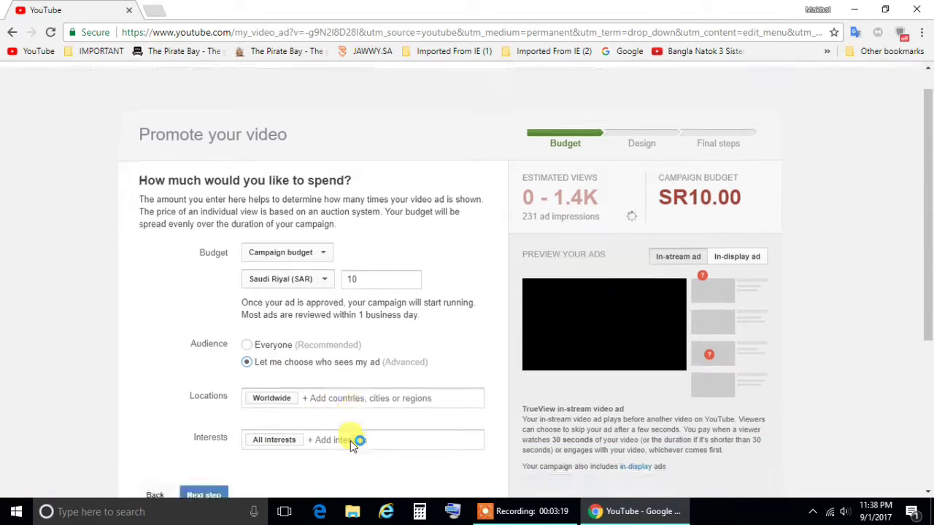
{"action": "scroll", "coordinate": [350, 445], "scroll_direction": "down", "scroll_amount": 3}
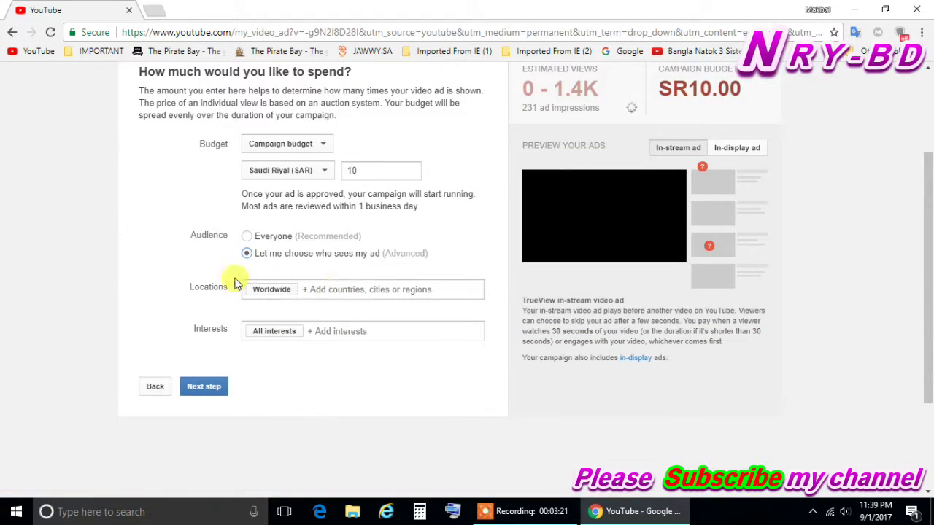
{"action": "left_click", "coordinate": [247, 237]}
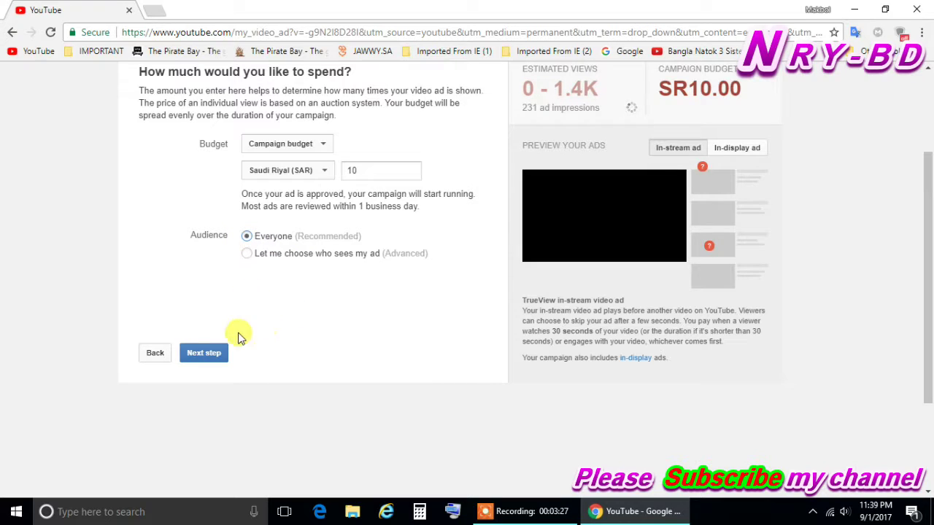
{"action": "left_click", "coordinate": [208, 357]}
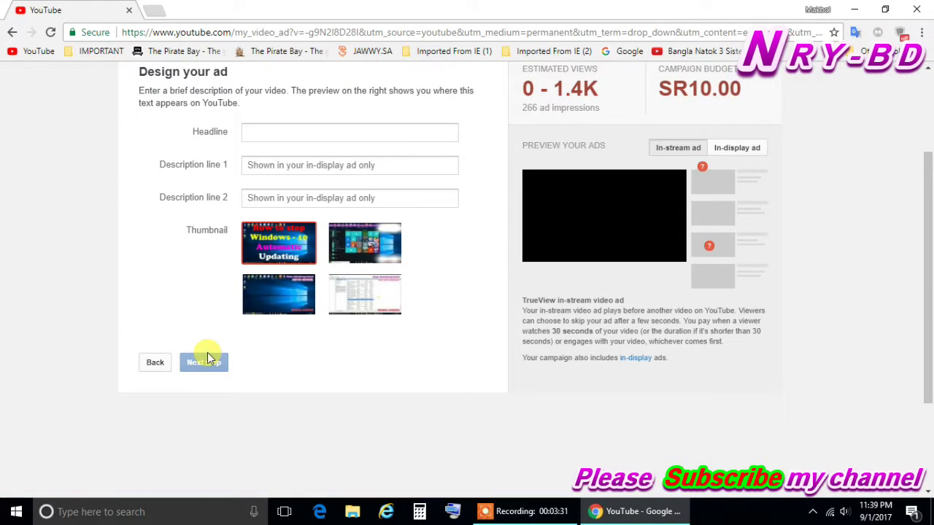
Enter the ad headline "How to stop update in windows 10".
{"action": "left_click", "coordinate": [285, 131]}
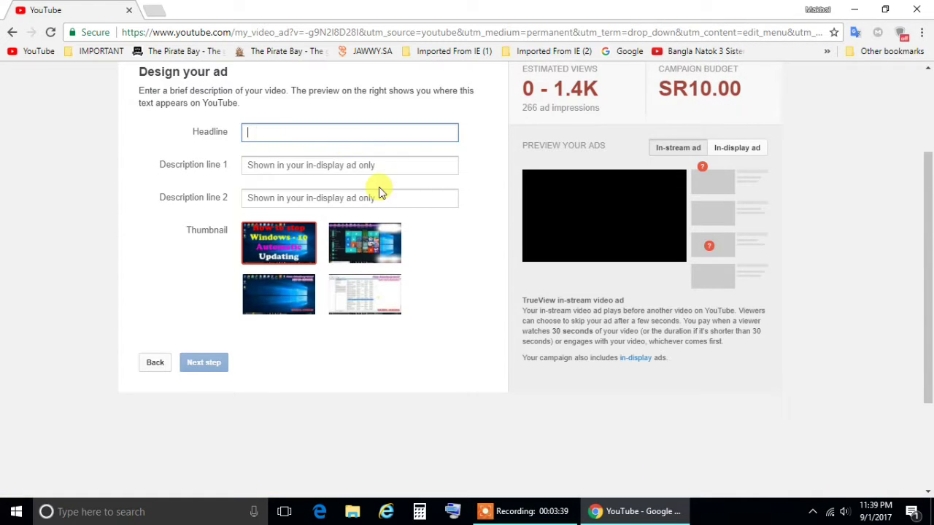
{"action": "scroll", "coordinate": [379, 188], "scroll_direction": "up", "scroll_amount": 1}
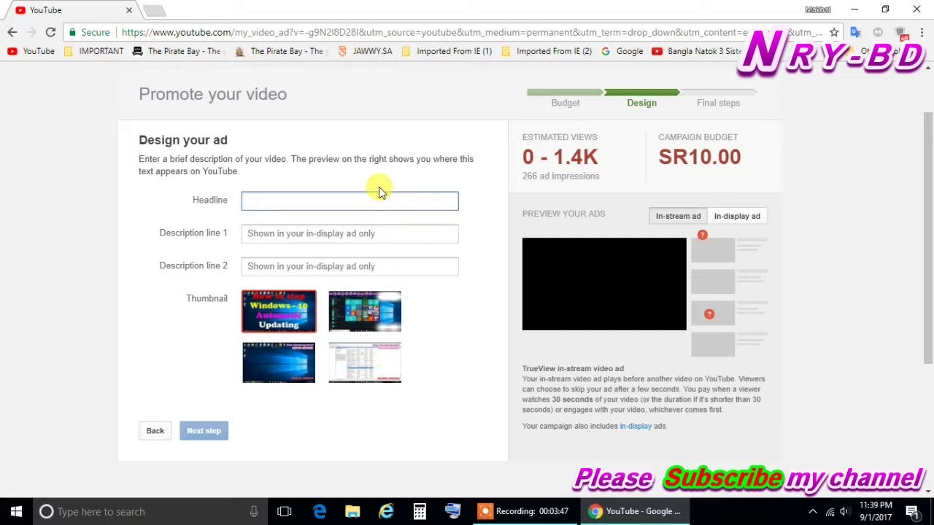
{"action": "type", "text": "How "}
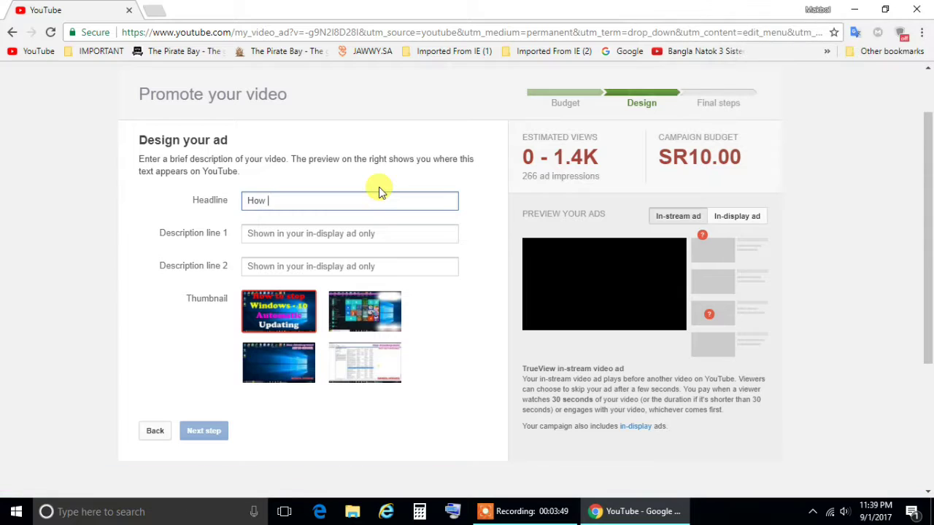
{"action": "type", "text": "to s"}
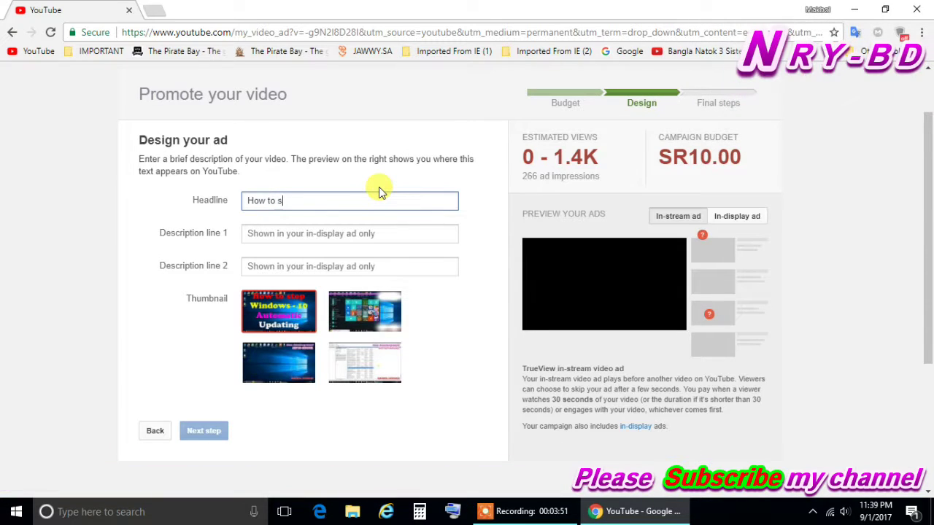
{"action": "type", "text": "top"}
{"action": "type", "text": "up"}
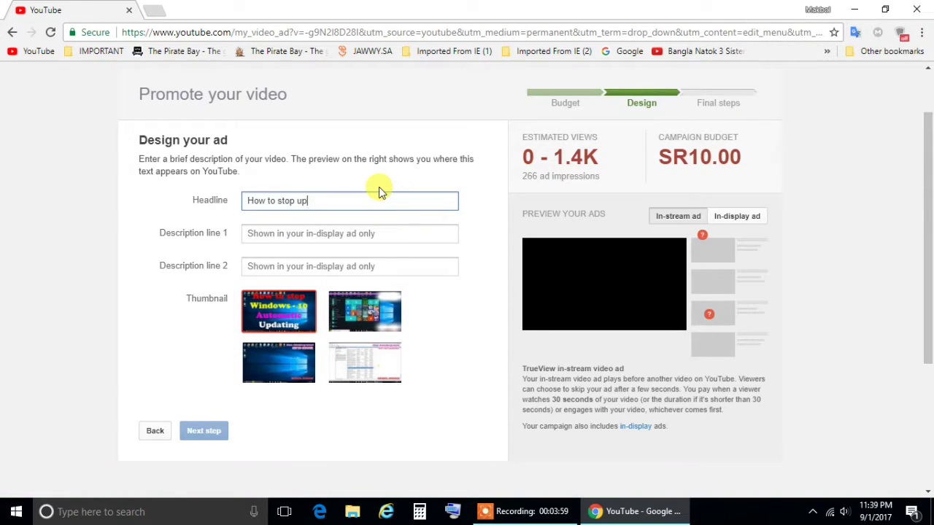
{"action": "type", "text": "dat"}
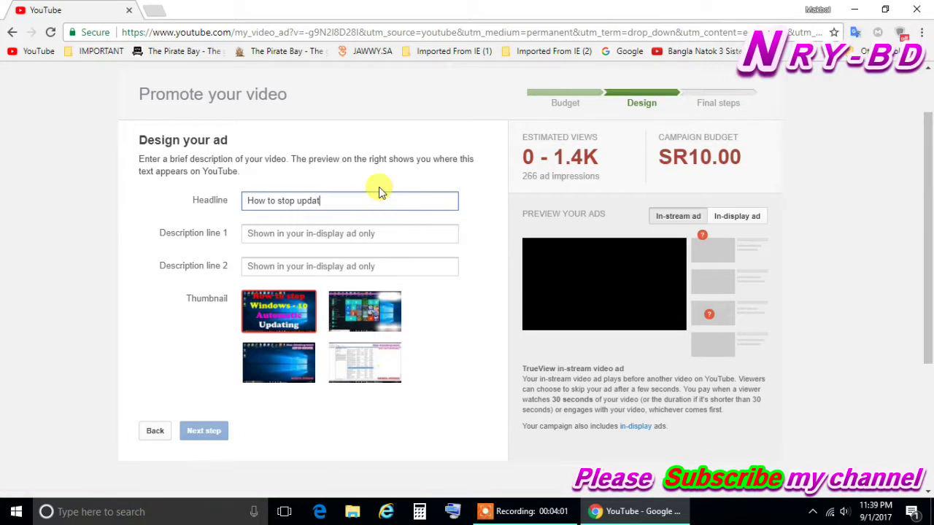
{"action": "type", "text": "e from"}
{"action": "key", "text": "BackSpace"}
{"action": "key", "text": "BackSpace"}
{"action": "key", "text": "BackSpace"}
{"action": "key", "text": "BackSpace"}
{"action": "key", "text": "BackSpace"}
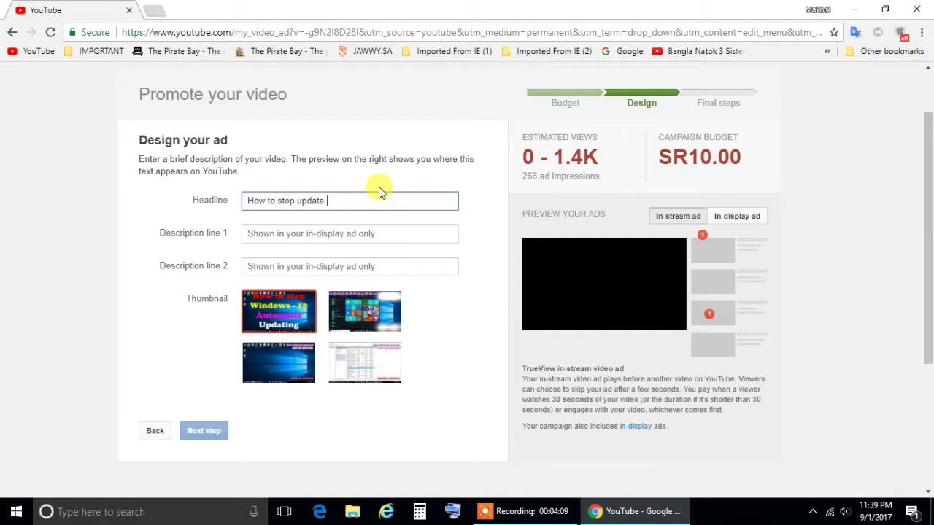
{"action": "type", "text": "in windows 10"}
Set description line 1 of the ad to "Stop windows 10 update".
{"action": "key", "text": "Tab"}
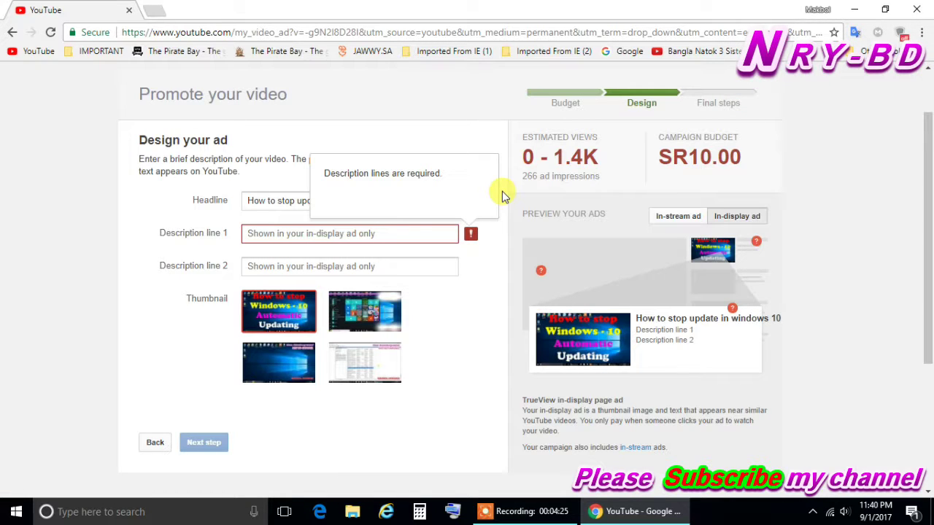
{"action": "type", "text": "S"}
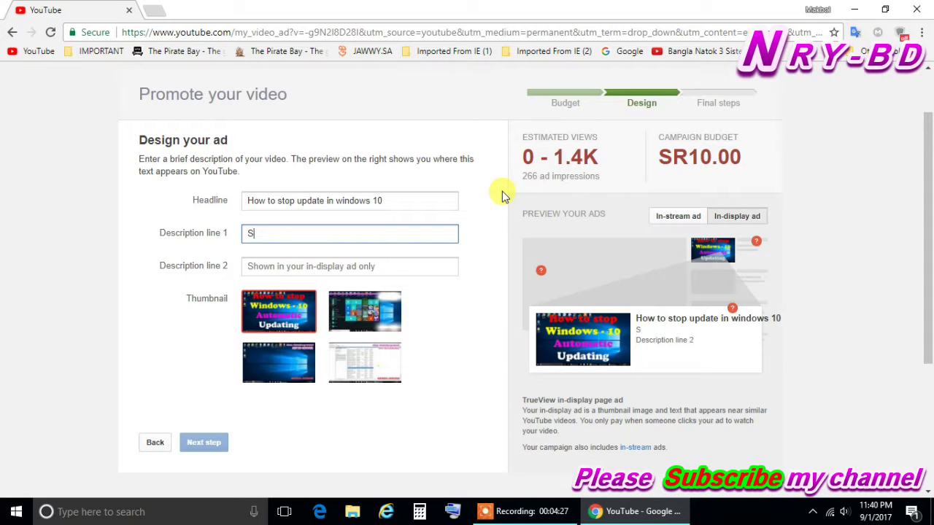
{"action": "type", "text": "top "}
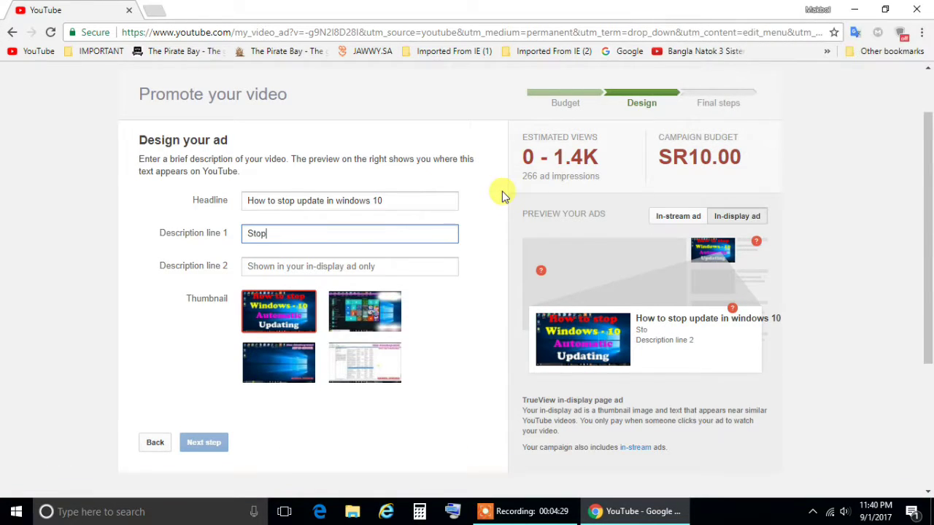
{"action": "type", "text": "wi"}
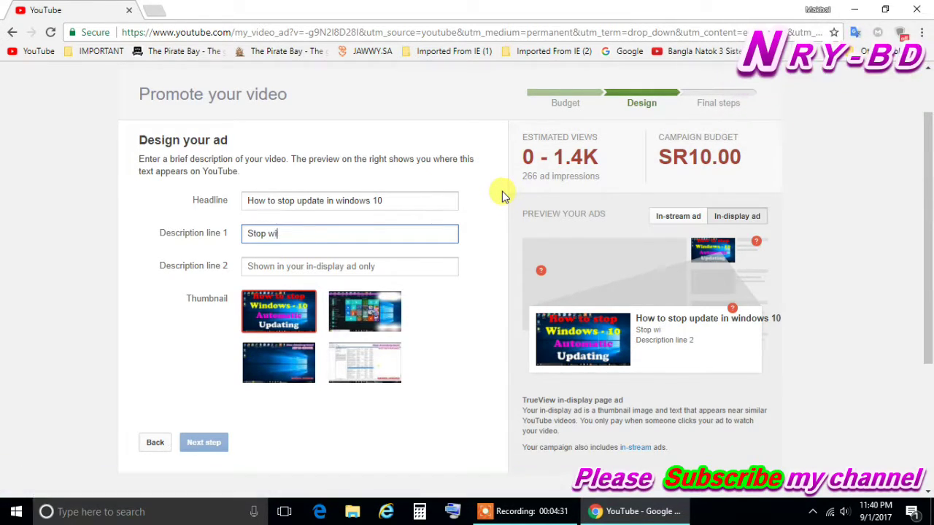
{"action": "type", "text": "ndows 10 u"}
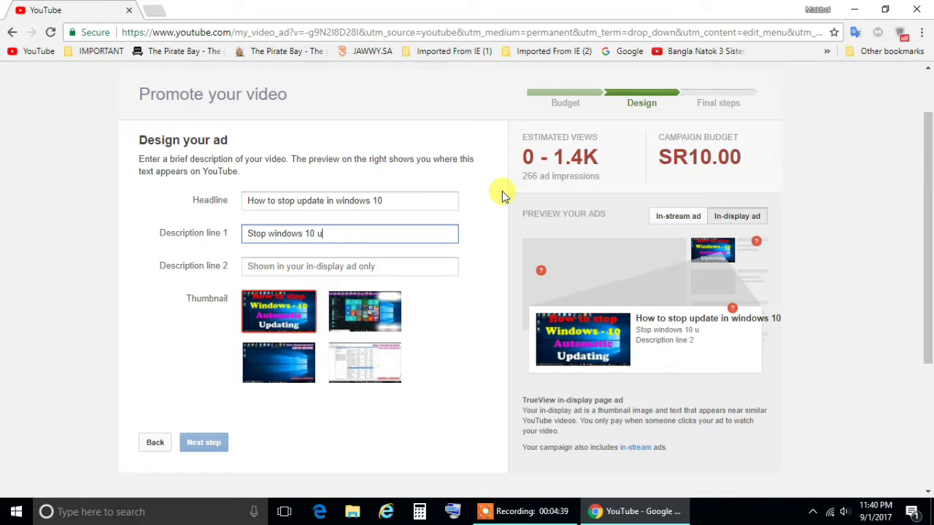
{"action": "type", "text": "p"}
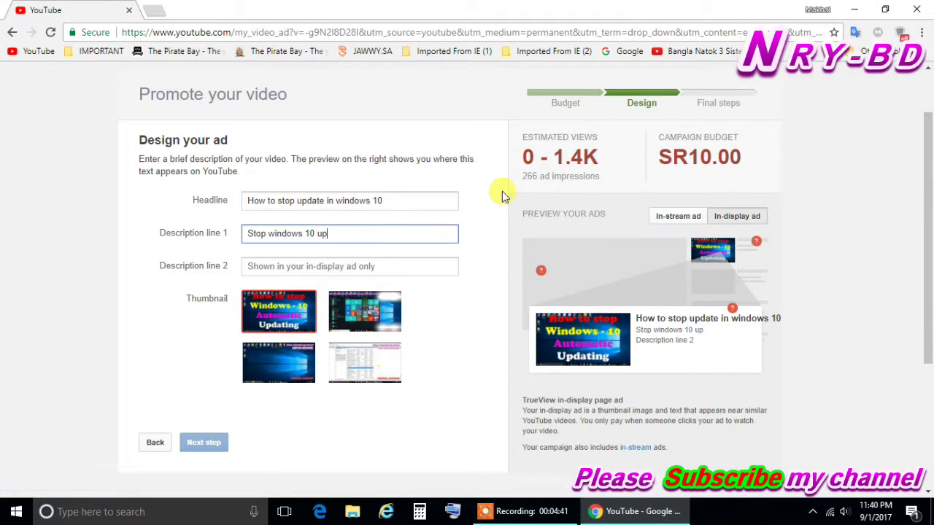
{"action": "type", "text": "date"}
Set description line 2 of the ad to "Pls subscribe sorry for bad English".
{"action": "key", "text": "Tab"}
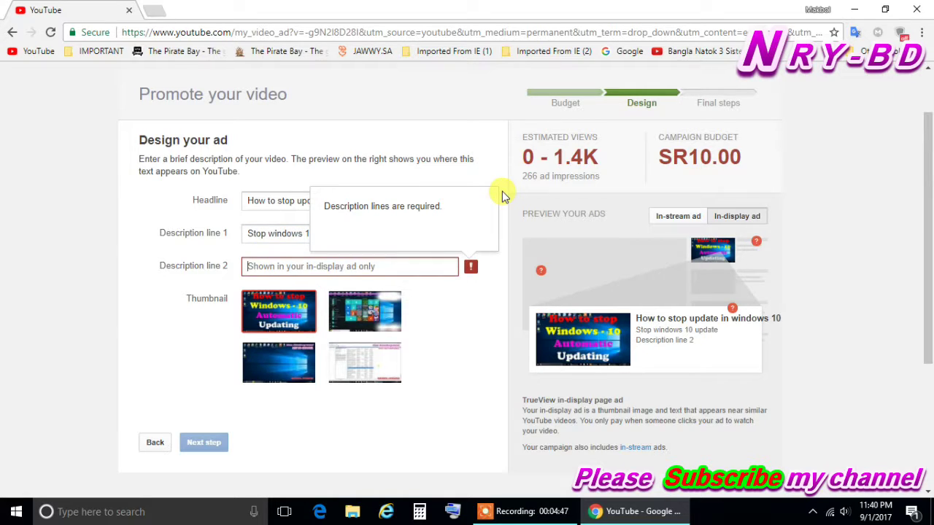
{"action": "type", "text": "Ple"}
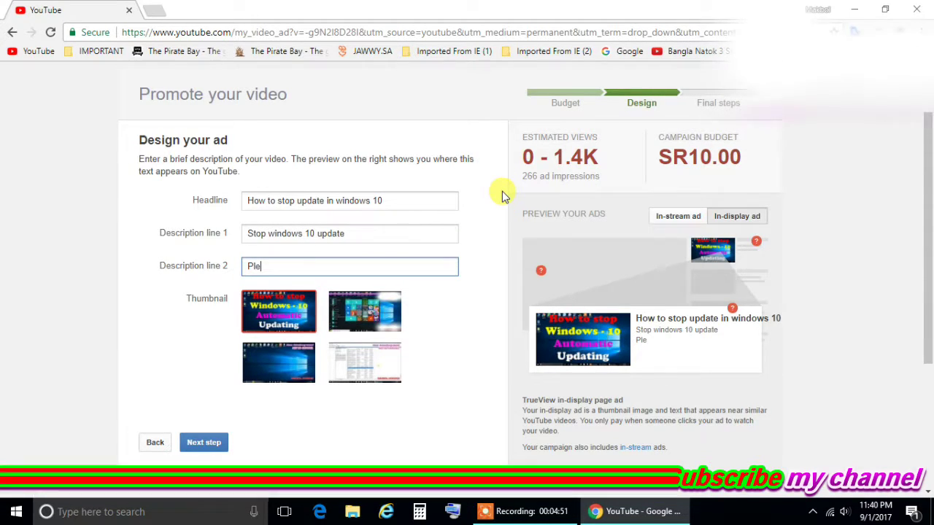
{"action": "key", "text": "BackSpace"}
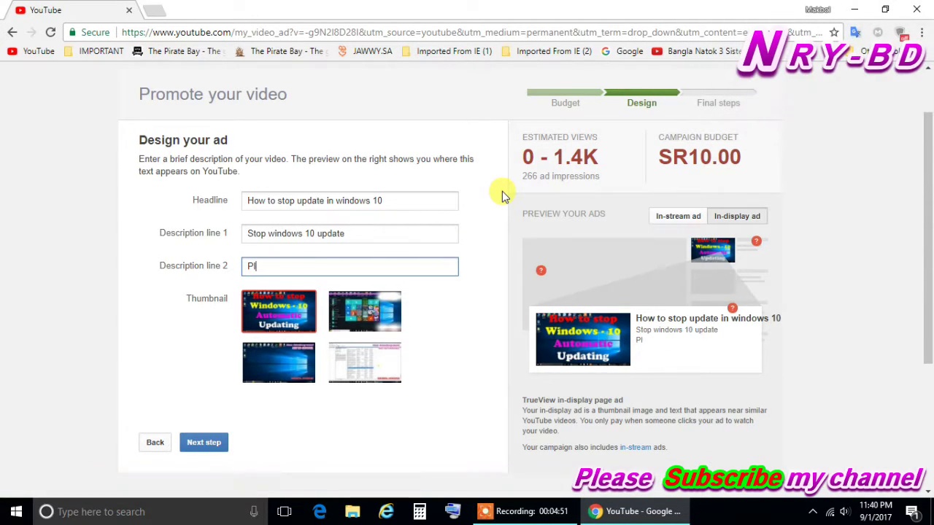
{"action": "type", "text": "s subscrive"}
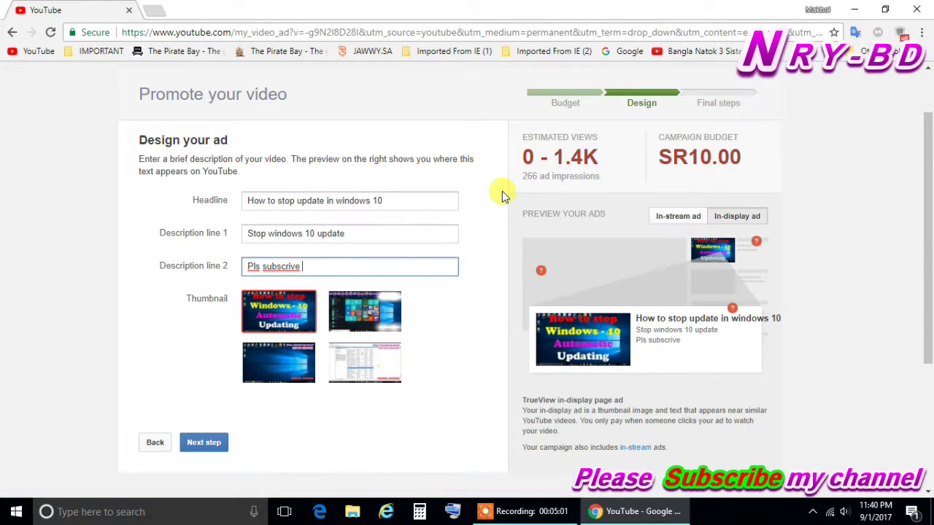
{"action": "key", "text": "BackSpace"}
{"action": "type", "text": "b"}
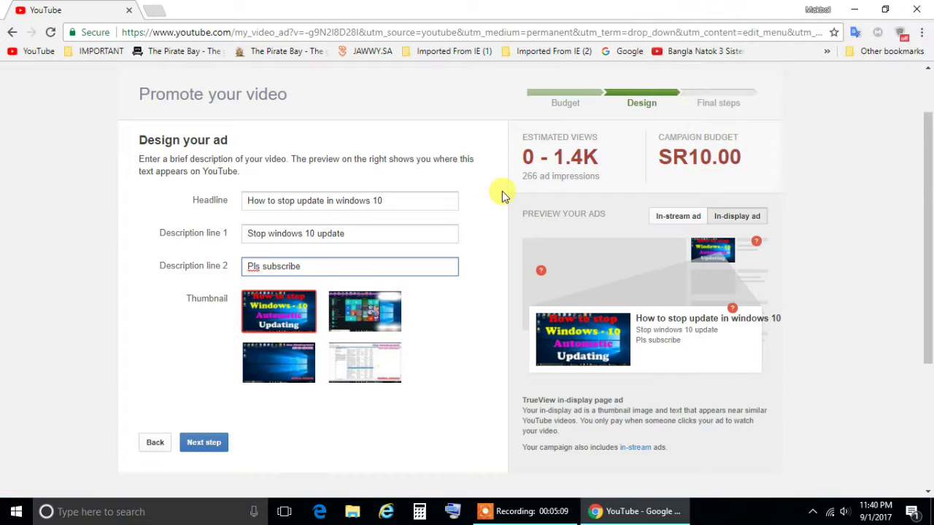
{"action": "type", "text": "e sorry for"}
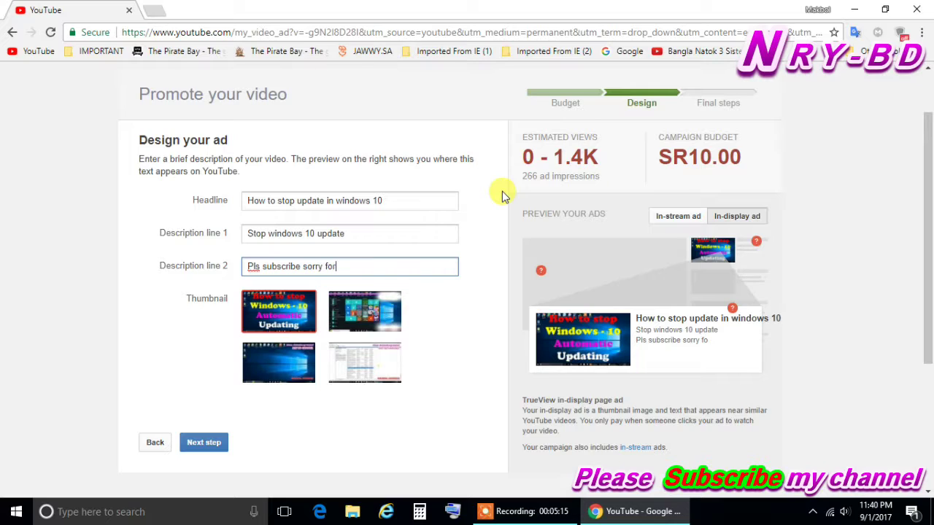
{"action": "type", "text": "bad Z"}
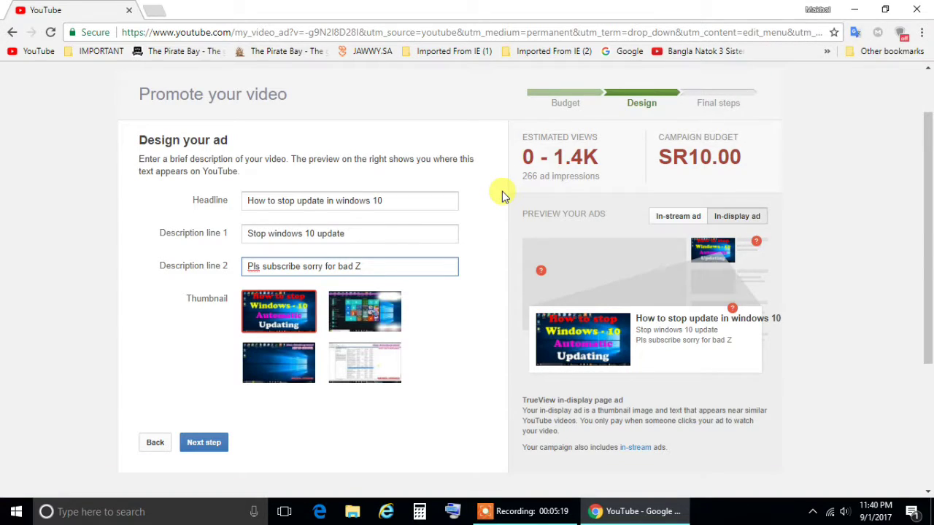
{"action": "key", "text": "BackSpace"}
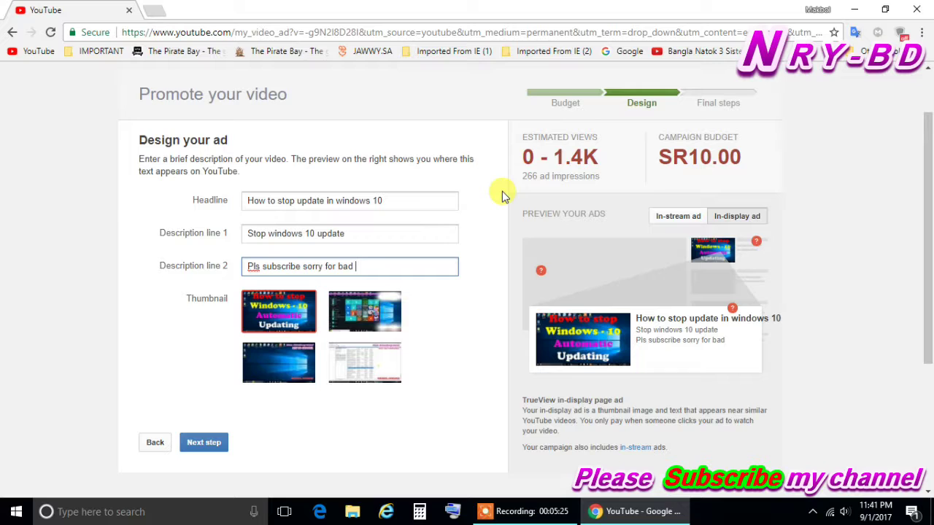
{"action": "type", "text": "English"}
Proceed from the ad design to the final steps and sign in to AdWords to reach the campaign review.
{"action": "left_click", "coordinate": [218, 446]}
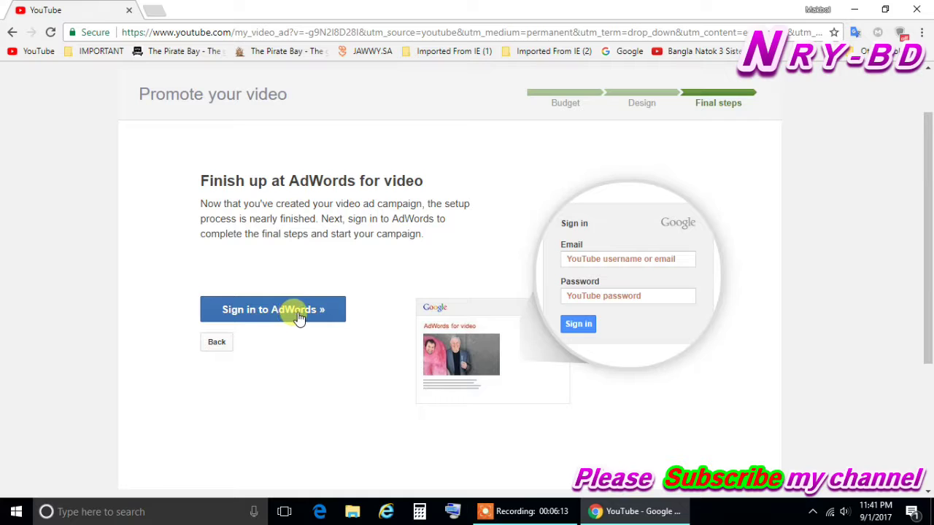
{"action": "left_click", "coordinate": [299, 318]}
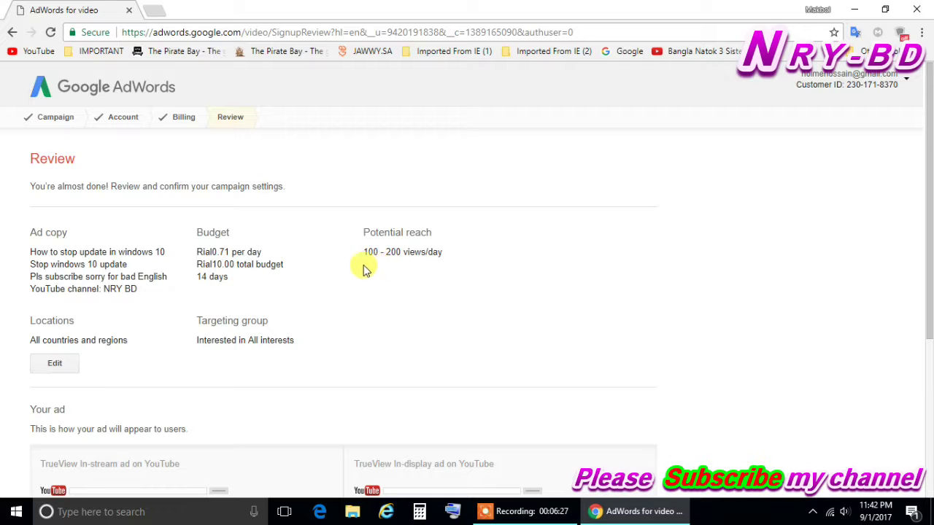
Examine the potential reach, daily and total budget, duration and ad copy in the campaign review.
{"action": "left_click_drag", "start_coordinate": [364, 252], "coordinate": [401, 252]}
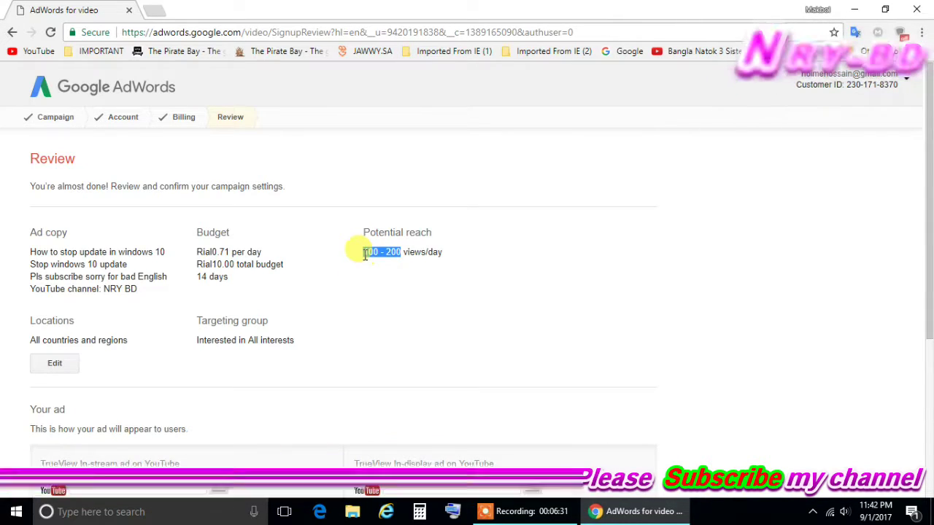
{"action": "left_click", "coordinate": [367, 255]}
{"action": "left_click_drag", "start_coordinate": [400, 251], "coordinate": [369, 262]}
{"action": "left_click", "coordinate": [360, 253]}
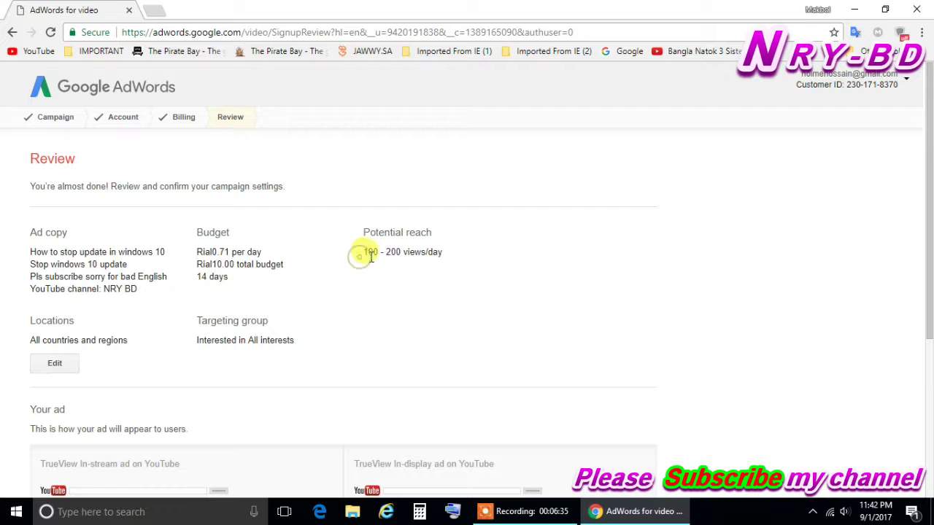
{"action": "left_click_drag", "start_coordinate": [397, 252], "coordinate": [353, 269]}
{"action": "left_click", "coordinate": [352, 264]}
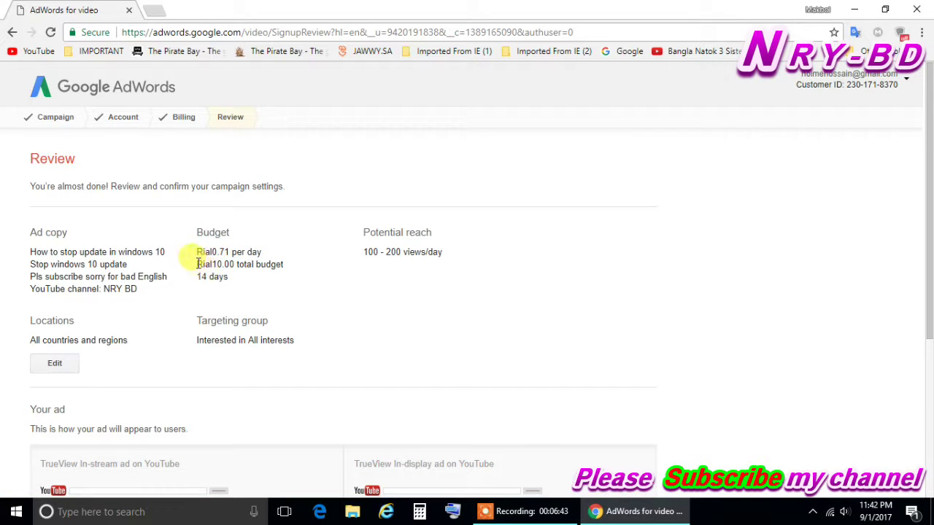
{"action": "left_click_drag", "start_coordinate": [198, 264], "coordinate": [276, 265]}
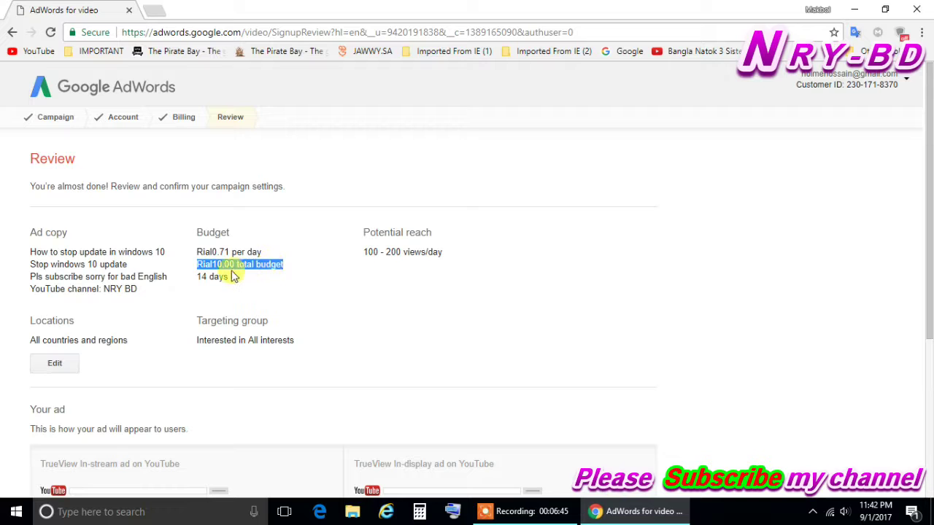
{"action": "left_click_drag", "start_coordinate": [197, 280], "coordinate": [229, 278]}
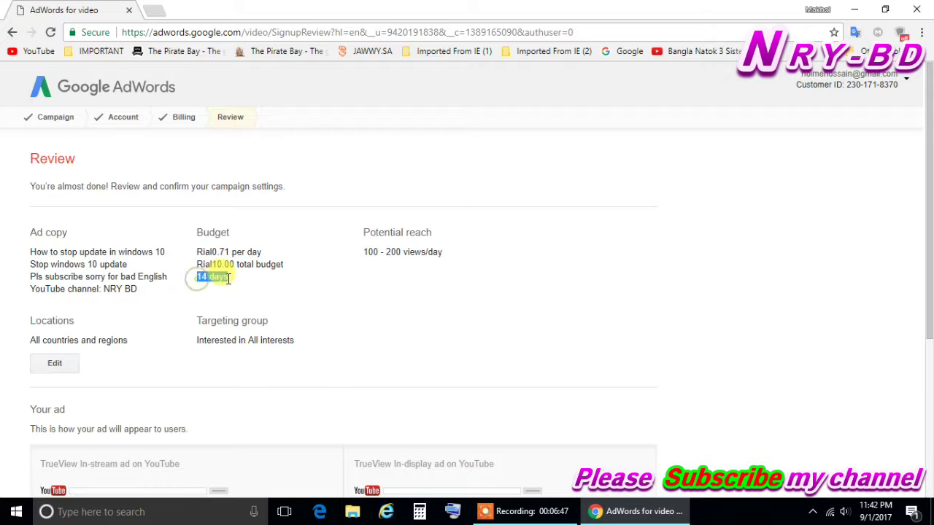
{"action": "left_click_drag", "start_coordinate": [195, 227], "coordinate": [227, 251]}
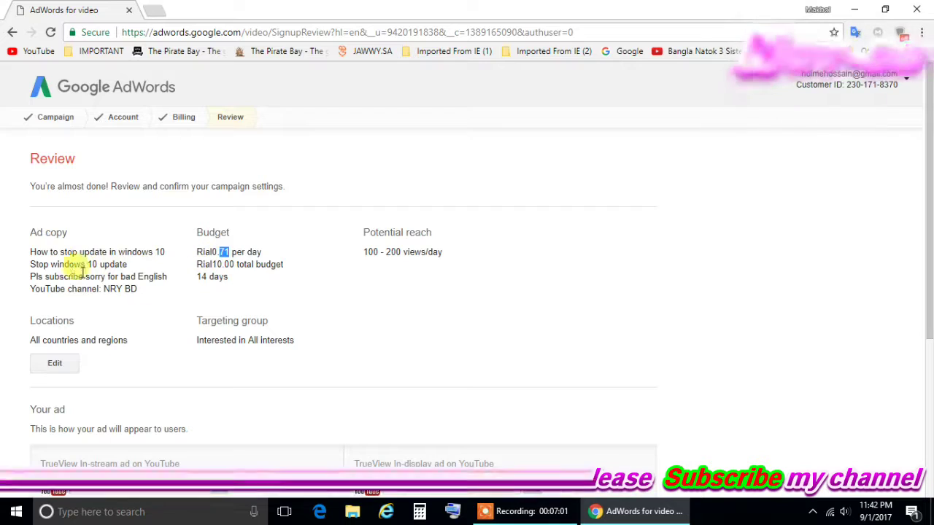
{"action": "left_click_drag", "start_coordinate": [31, 252], "coordinate": [146, 294]}
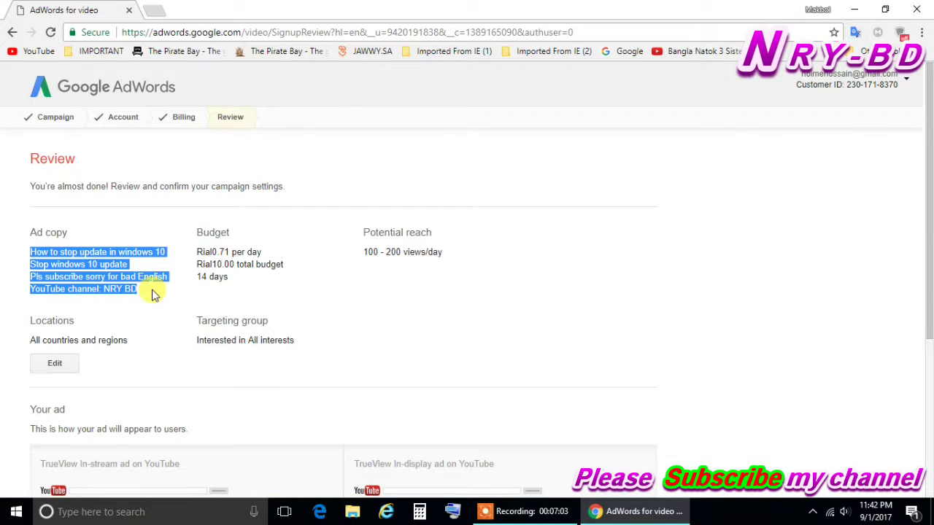
{"action": "left_click", "coordinate": [165, 298]}
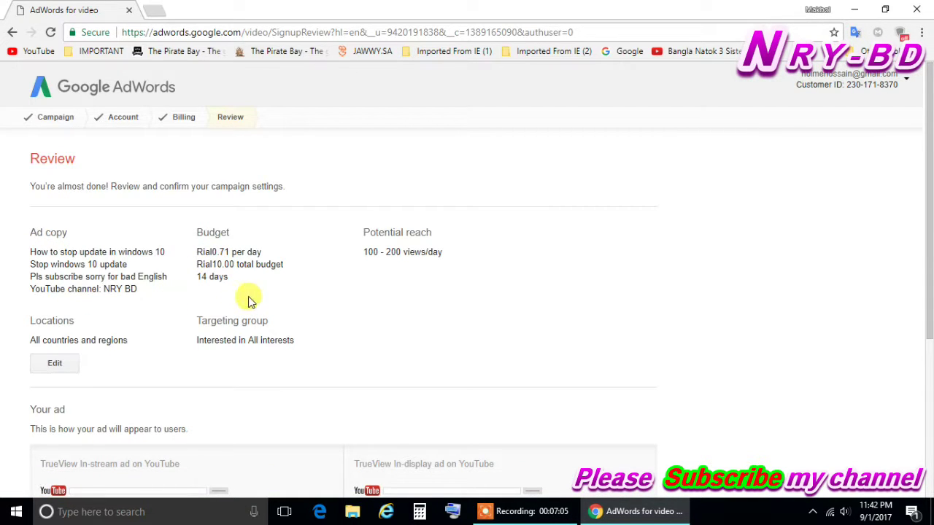
{"action": "triple_click", "coordinate": [203, 274]}
{"action": "left_click", "coordinate": [244, 292]}
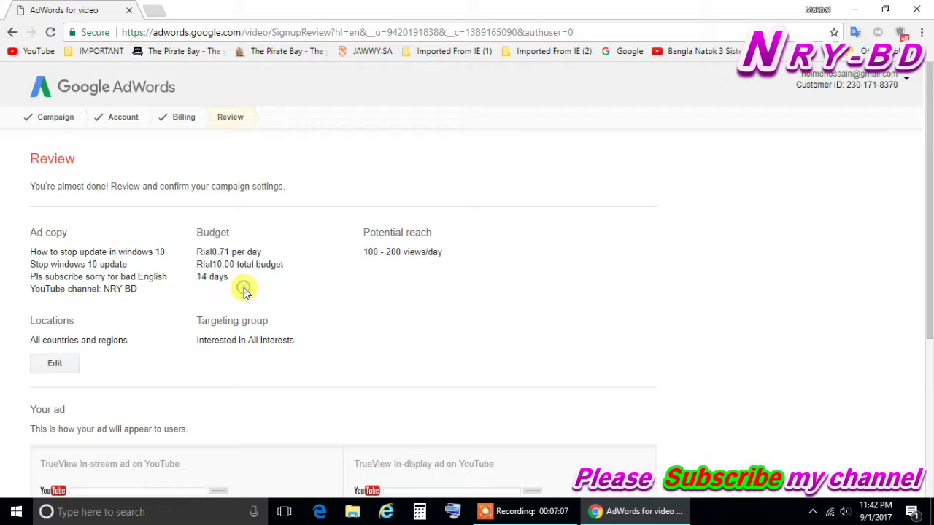
Check the in-stream and in-display ad previews in the review, and create and launch the campaign.
{"action": "scroll", "coordinate": [244, 289], "scroll_direction": "down", "scroll_amount": 2}
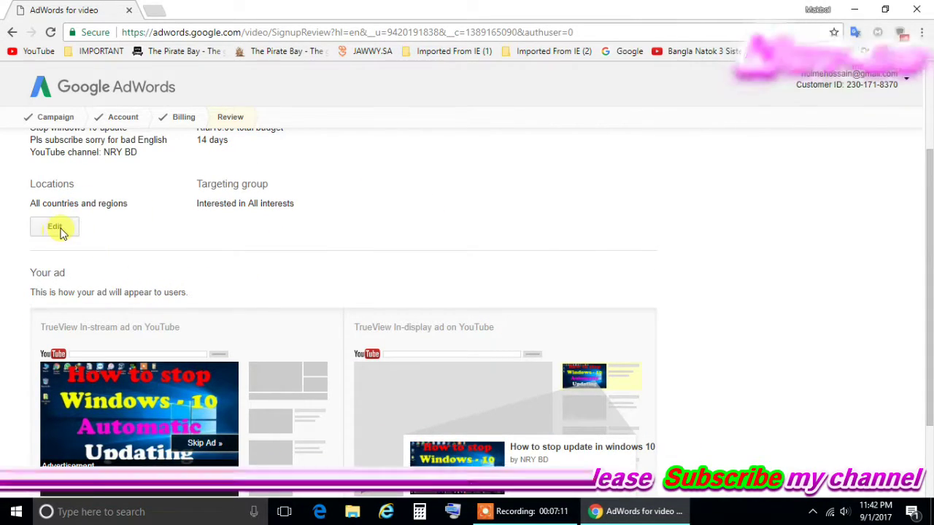
{"action": "scroll", "coordinate": [252, 286], "scroll_direction": "down", "scroll_amount": 2}
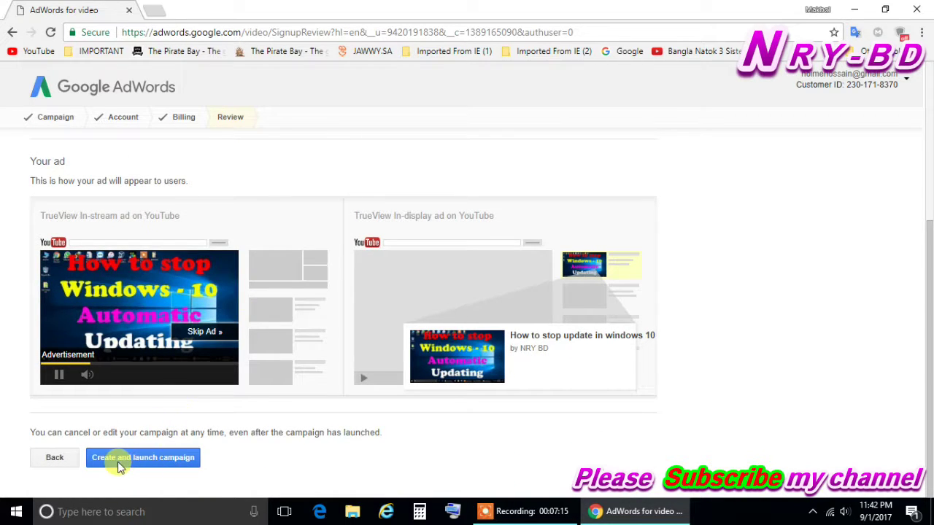
{"action": "left_click", "coordinate": [167, 461]}
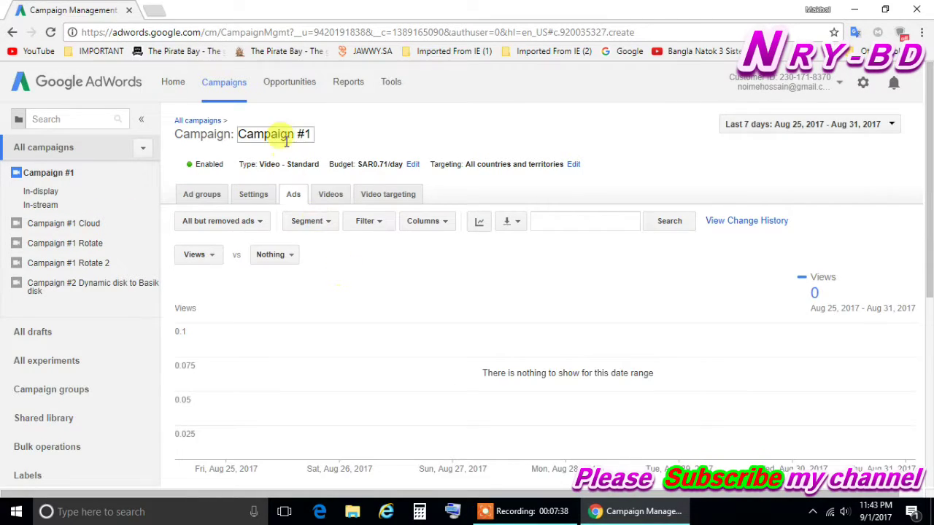
Rename the new campaign to "Campaign #1 Win update" and save the name.
{"action": "left_click", "coordinate": [314, 135]}
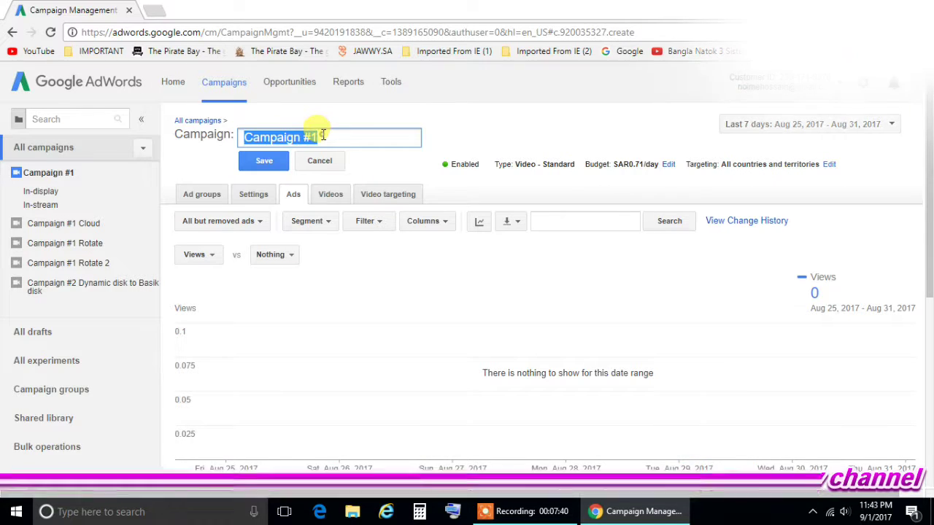
{"action": "left_click", "coordinate": [350, 137]}
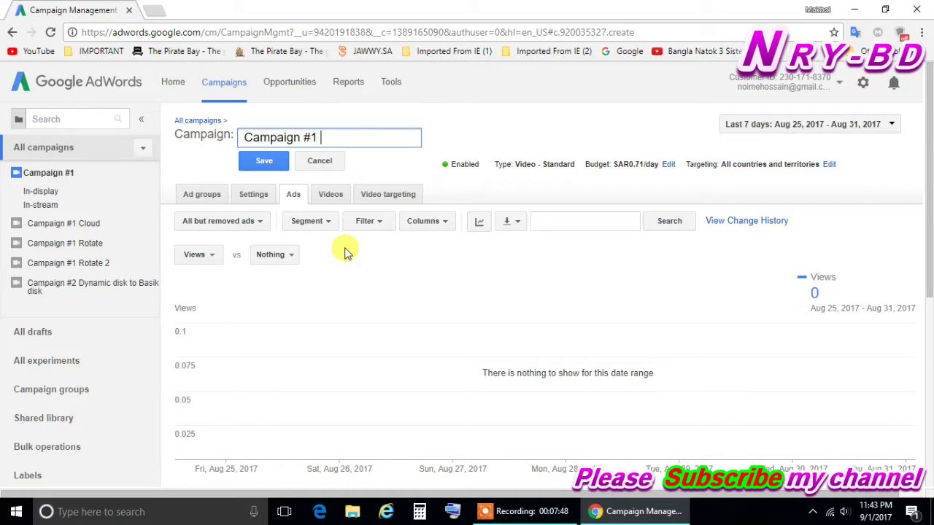
{"action": "type", "text": "Win update"}
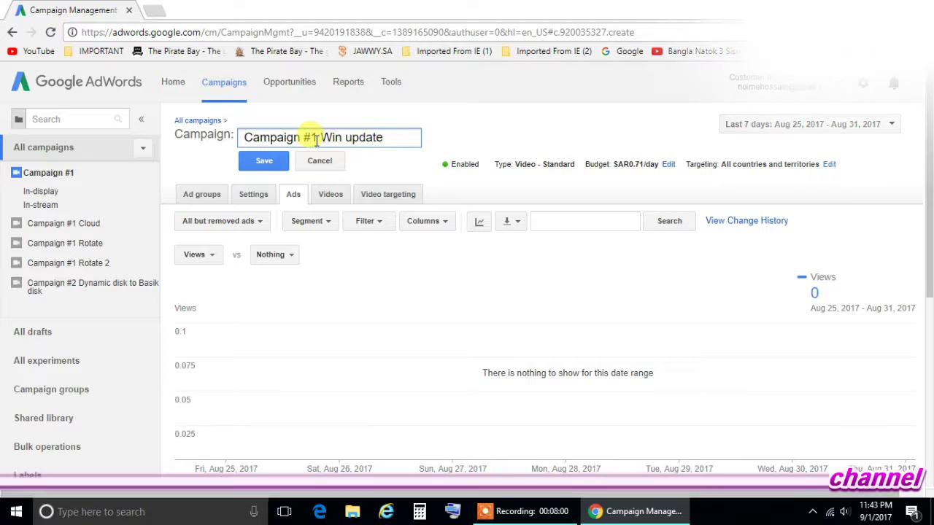
{"action": "left_click", "coordinate": [267, 161]}
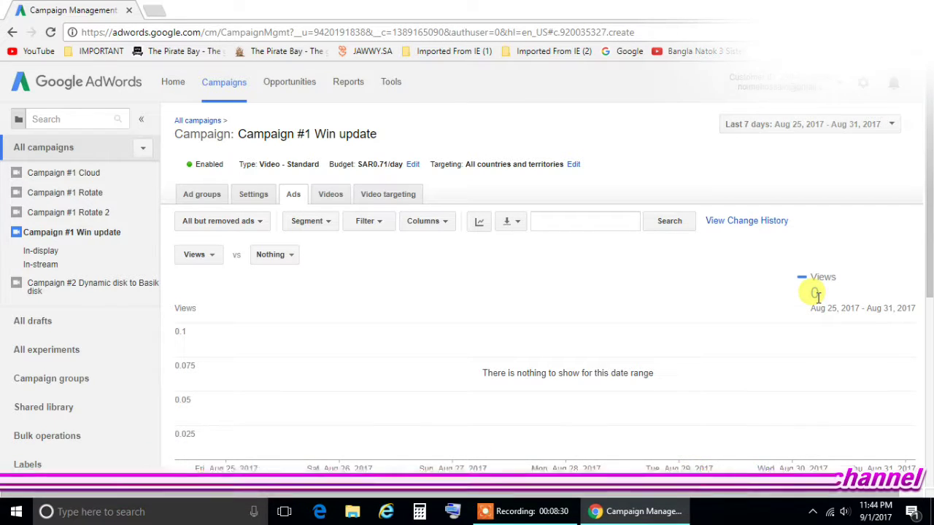
Examine the status and statistics of the new campaign's ads, and open the campaign "Campaign #1 Rotate 2" for its view statistics.
{"action": "scroll", "coordinate": [768, 314], "scroll_direction": "down", "scroll_amount": 2}
{"action": "scroll", "coordinate": [767, 314], "scroll_direction": "down", "scroll_amount": 1}
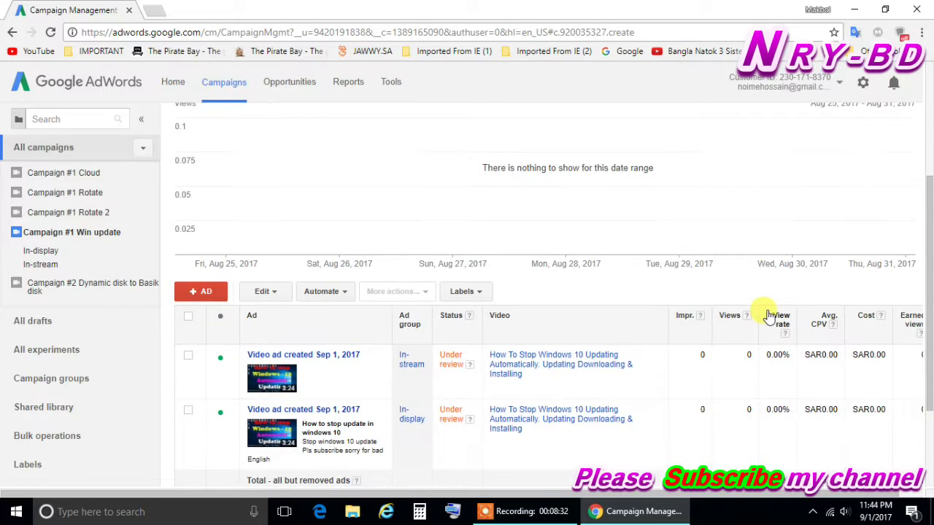
{"action": "scroll", "coordinate": [768, 314], "scroll_direction": "down", "scroll_amount": 2}
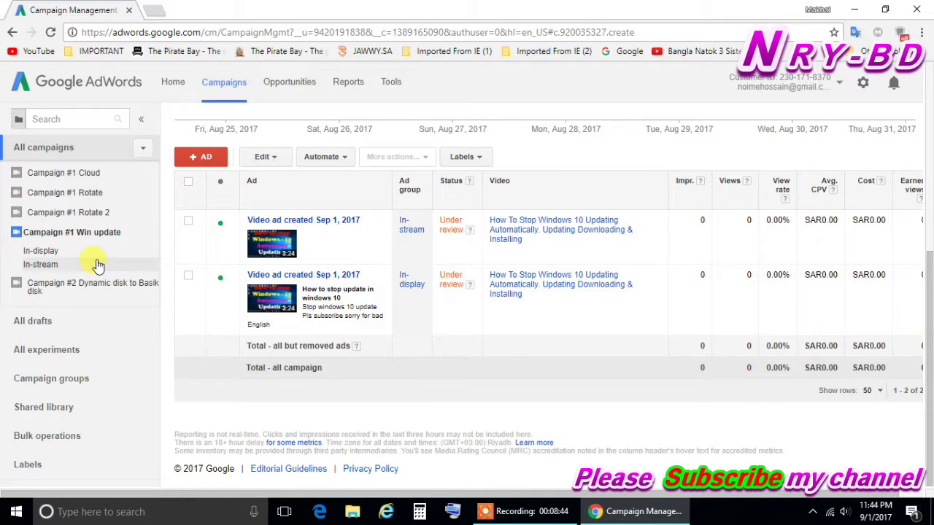
{"action": "left_click", "coordinate": [70, 214]}
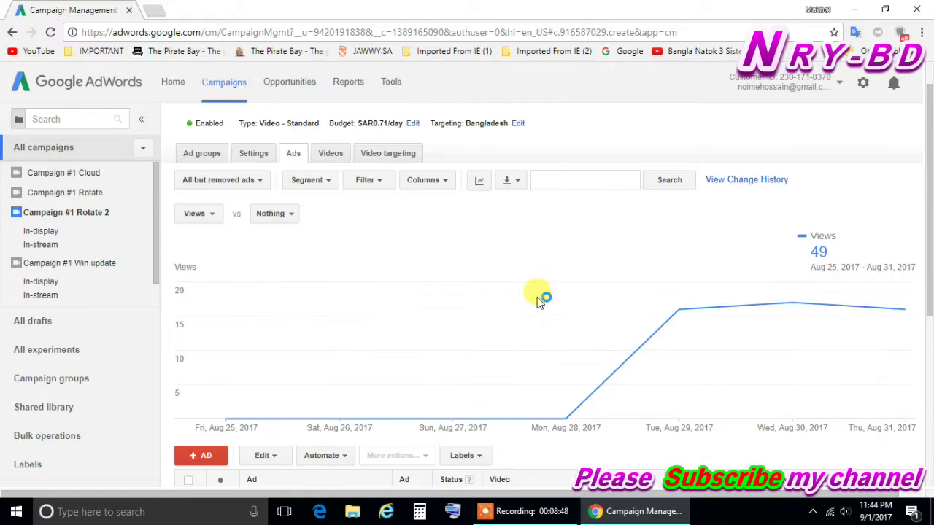
Examine the ad status, views and cost of the campaigns "Campaign #1 Rotate 2", "Campaign #1 Rotate" and "Campaign #1 Cloud".
{"action": "scroll", "coordinate": [537, 302], "scroll_direction": "down", "scroll_amount": 4}
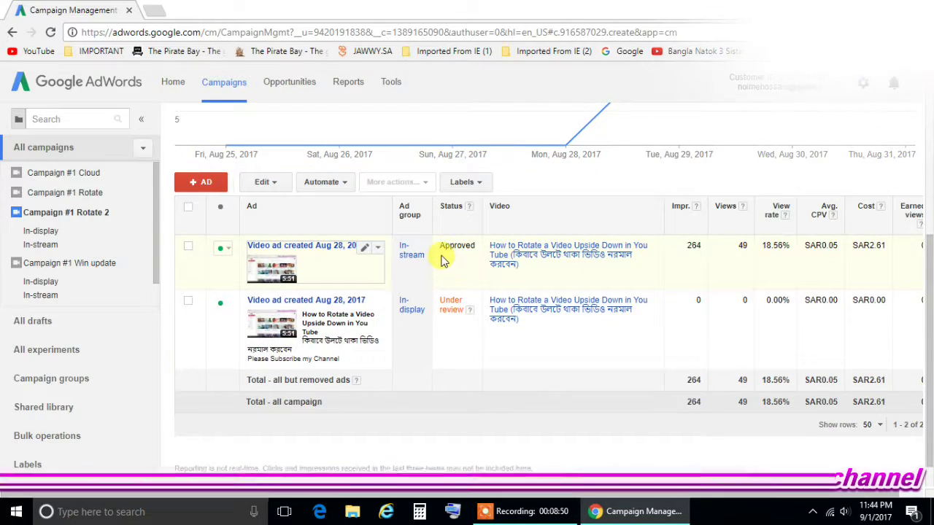
{"action": "left_click", "coordinate": [43, 193]}
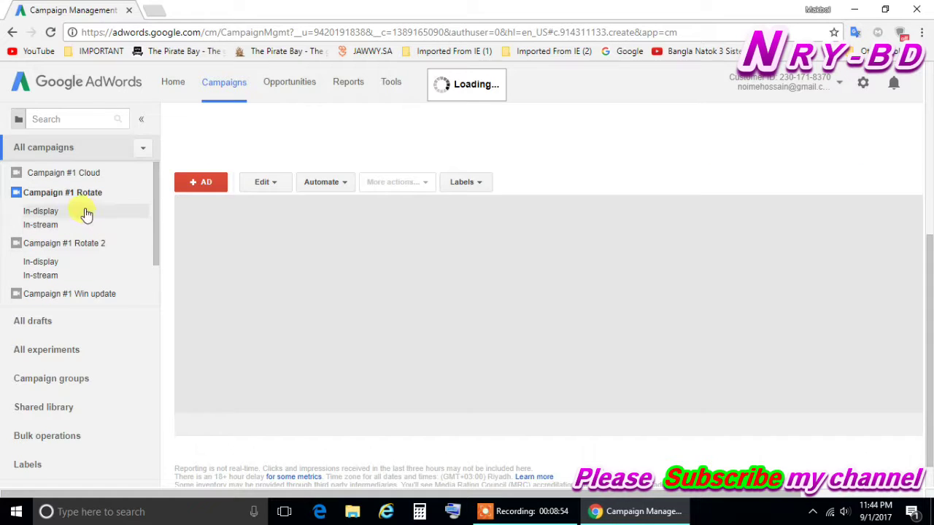
{"action": "scroll", "coordinate": [521, 341], "scroll_direction": "down", "scroll_amount": 1}
{"action": "scroll", "coordinate": [525, 347], "scroll_direction": "down", "scroll_amount": 1}
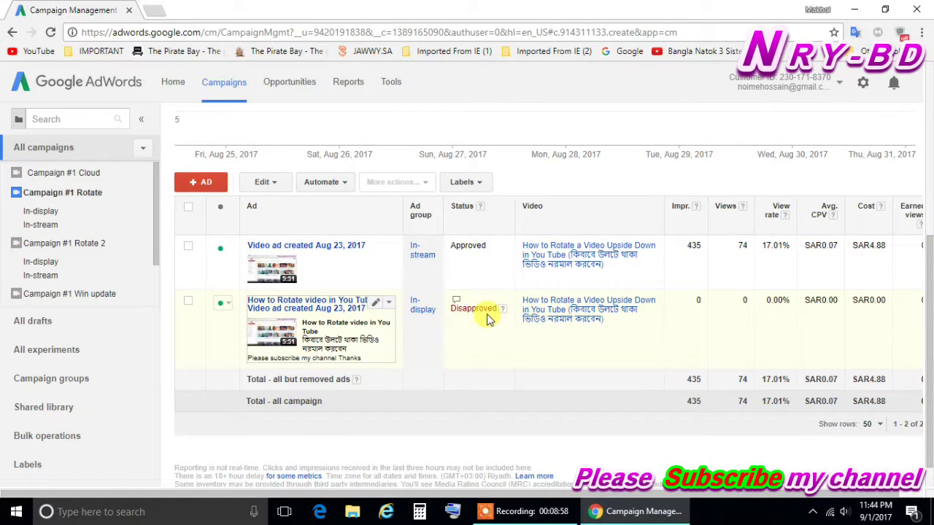
{"action": "left_click", "coordinate": [61, 175]}
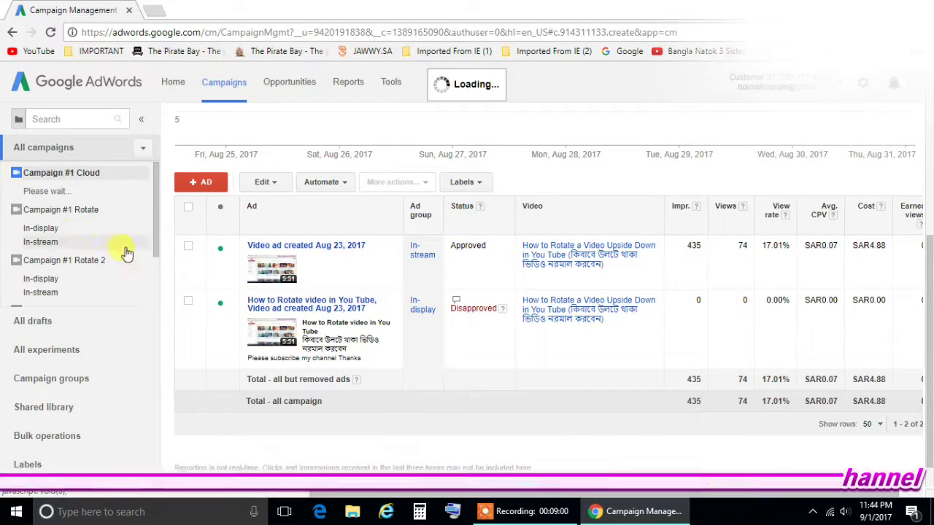
{"action": "scroll", "coordinate": [482, 327], "scroll_direction": "down", "scroll_amount": 3}
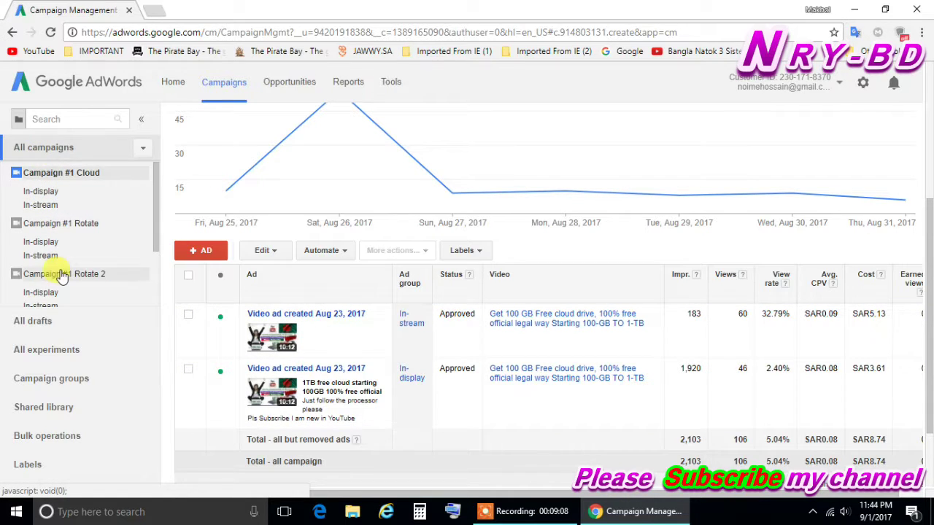
Open the campaign "Campaign #1 Win update" and examine the review status and statistics of its in-stream and in-display ads.
{"action": "scroll", "coordinate": [63, 273], "scroll_direction": "down", "scroll_amount": 4}
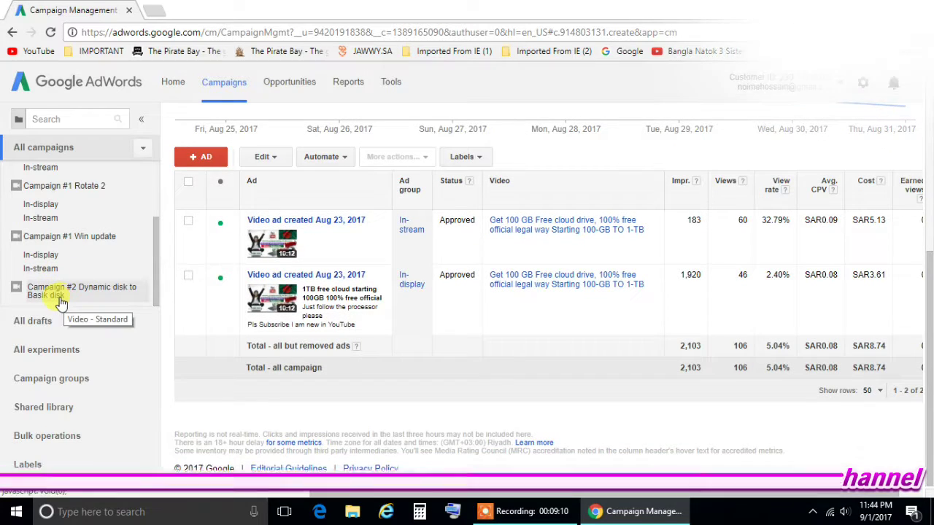
{"action": "left_click", "coordinate": [51, 238]}
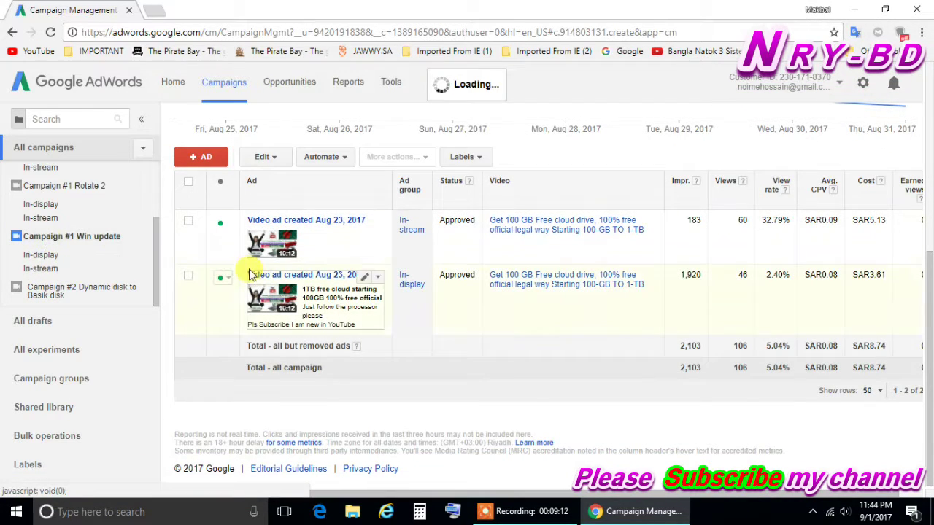
{"action": "scroll", "coordinate": [536, 329], "scroll_direction": "down", "scroll_amount": 4}
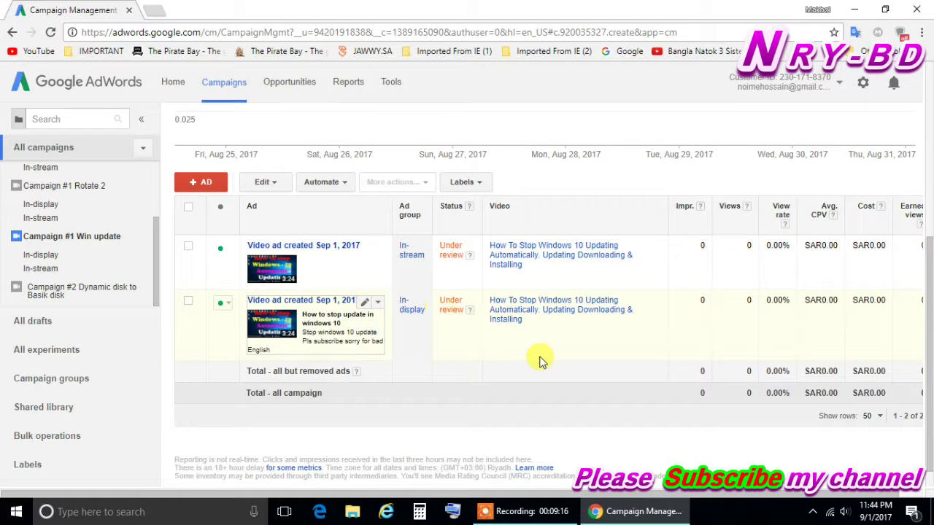
{"action": "scroll", "coordinate": [540, 361], "scroll_direction": "up", "scroll_amount": 4}
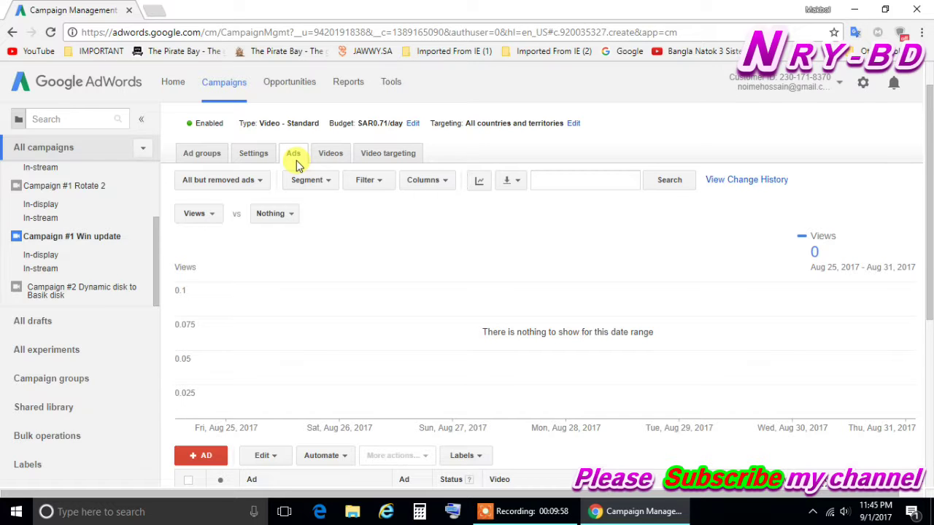
{"action": "left_click", "coordinate": [295, 159]}
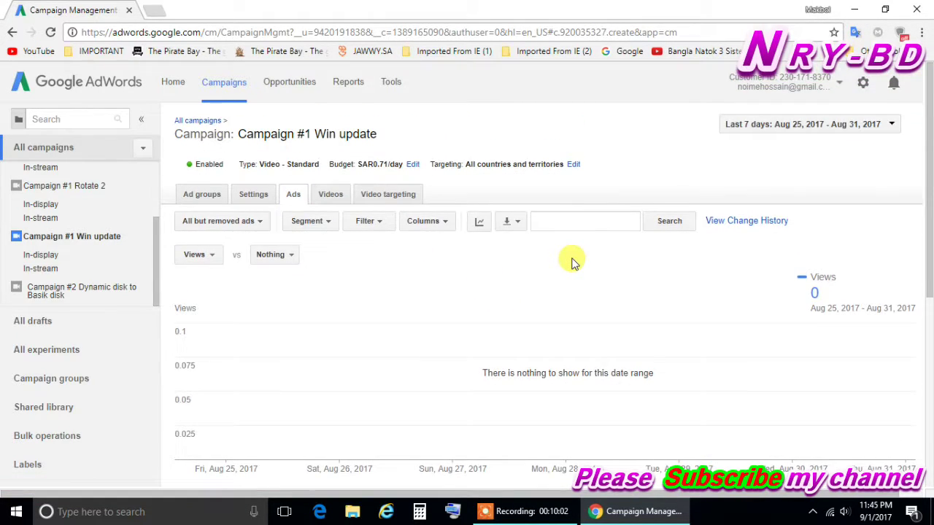
{"action": "scroll", "coordinate": [574, 261], "scroll_direction": "down", "scroll_amount": 3}
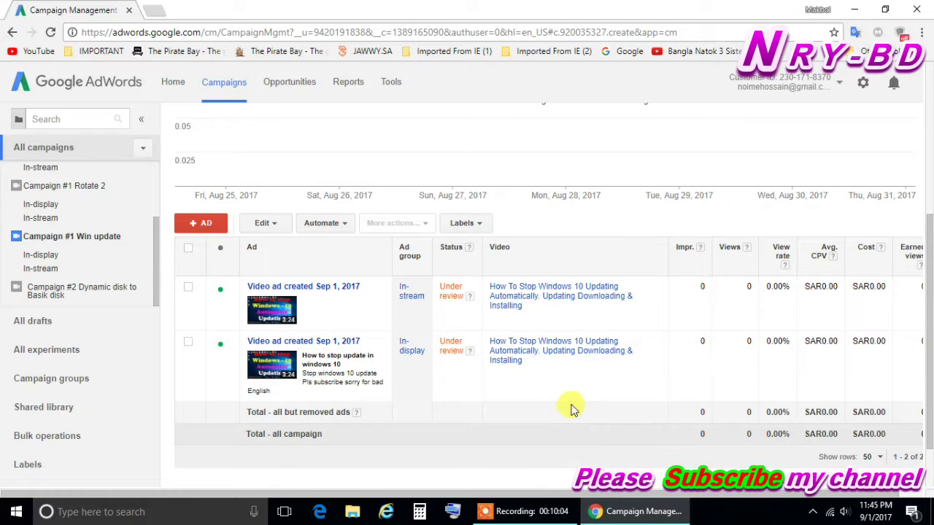
{"action": "scroll", "coordinate": [573, 406], "scroll_direction": "up", "scroll_amount": 4}
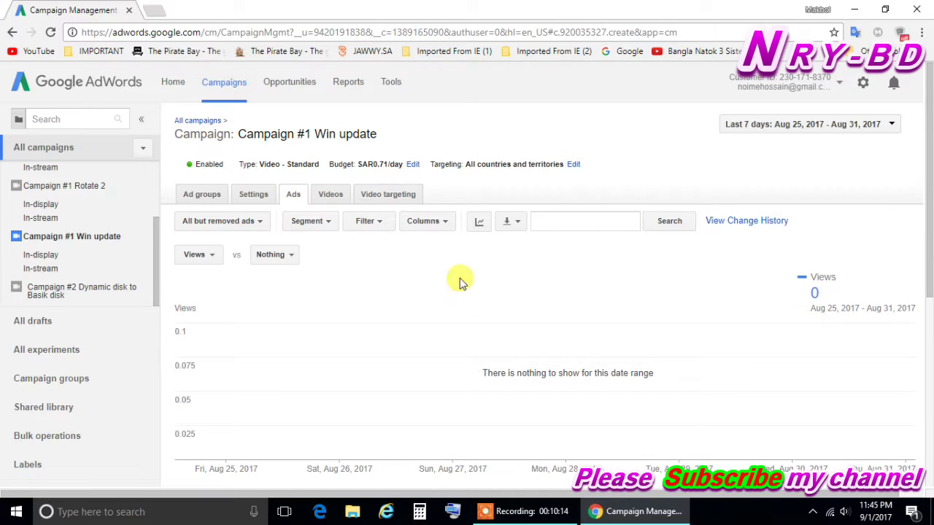
{"action": "left_click", "coordinate": [531, 512]}
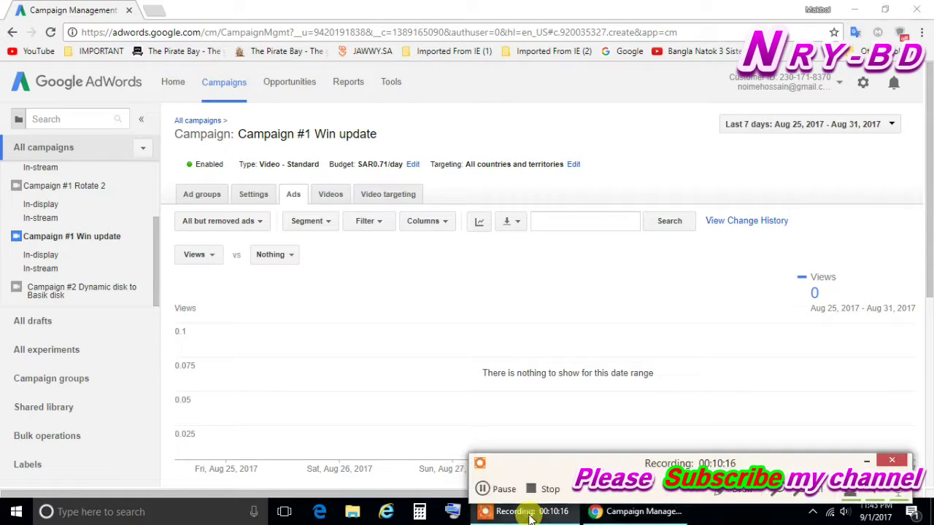